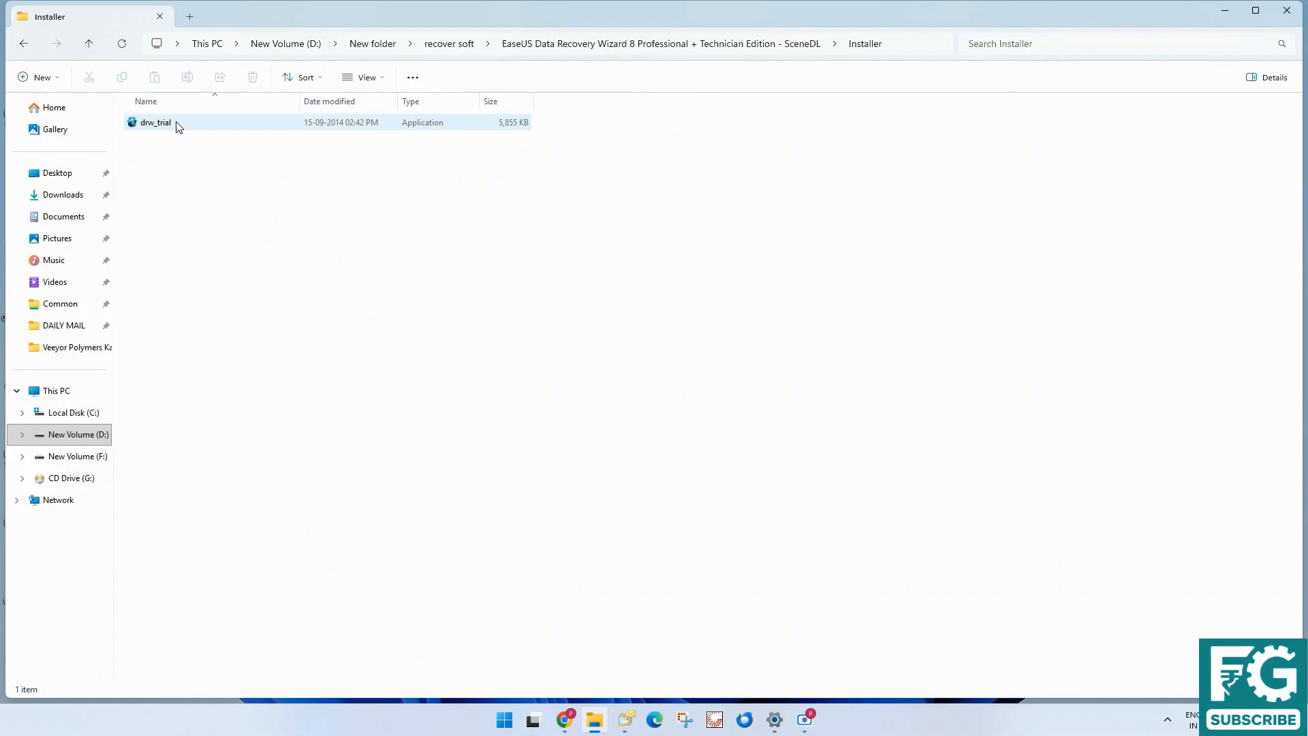
Return to the recover soft folder and permanently disable Norton 360's Smart Firewall
left_click(90, 44)
left_click(90, 44)
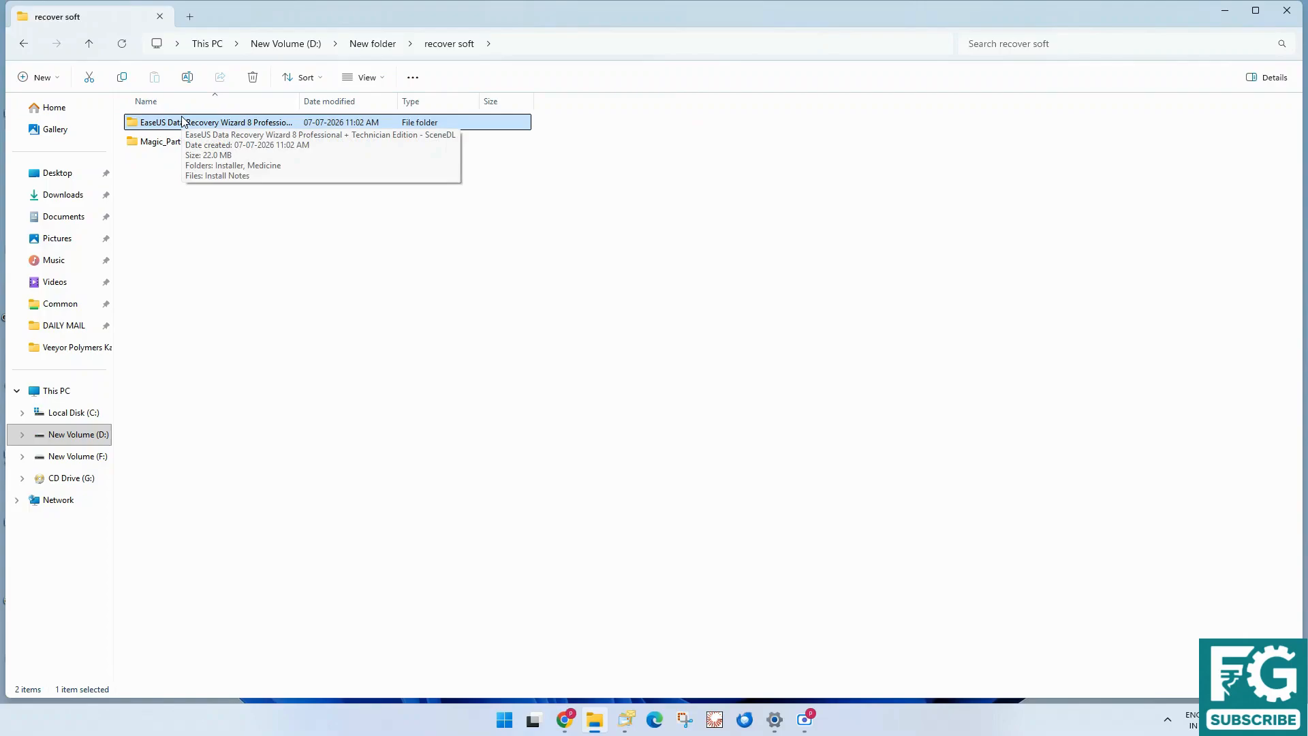
left_click(1167, 720)
right_click(1144, 680)
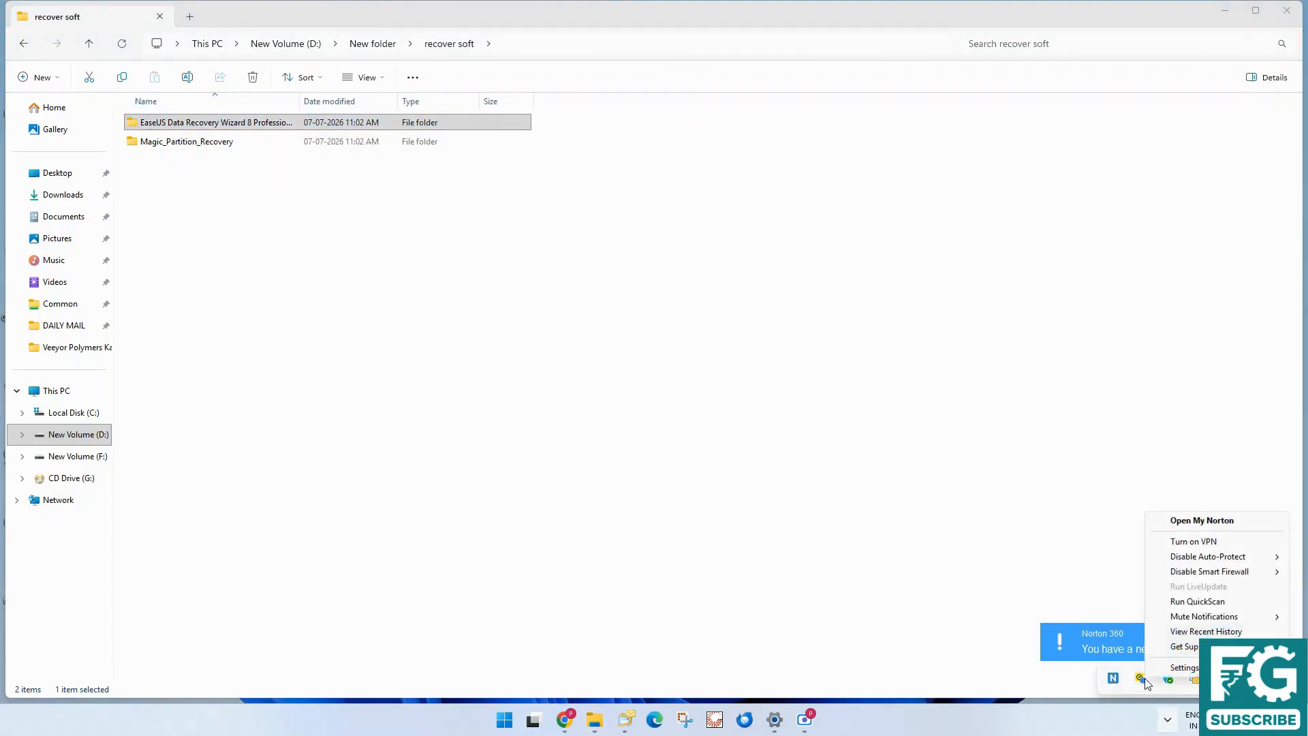
mouse_move(1208, 557)
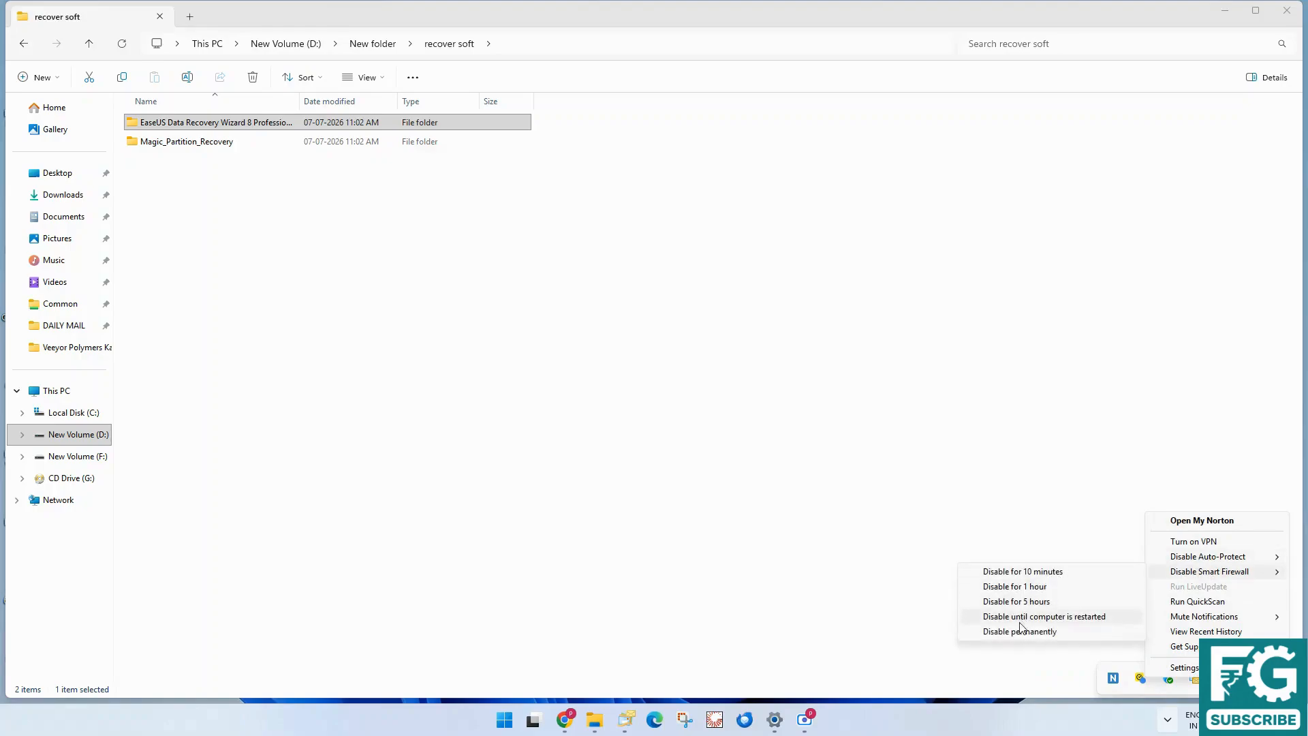
left_click(1063, 631)
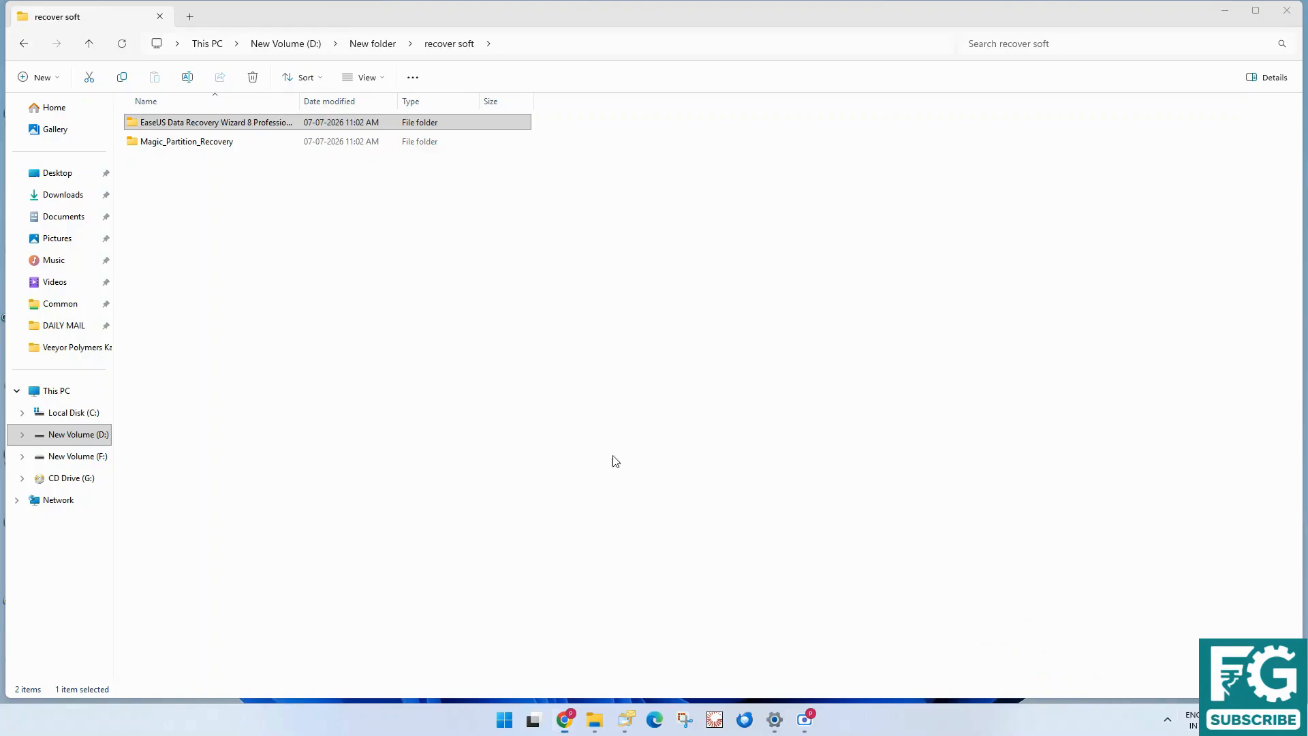
Permanently disable Norton 360's Auto-Protect
left_click(1168, 719)
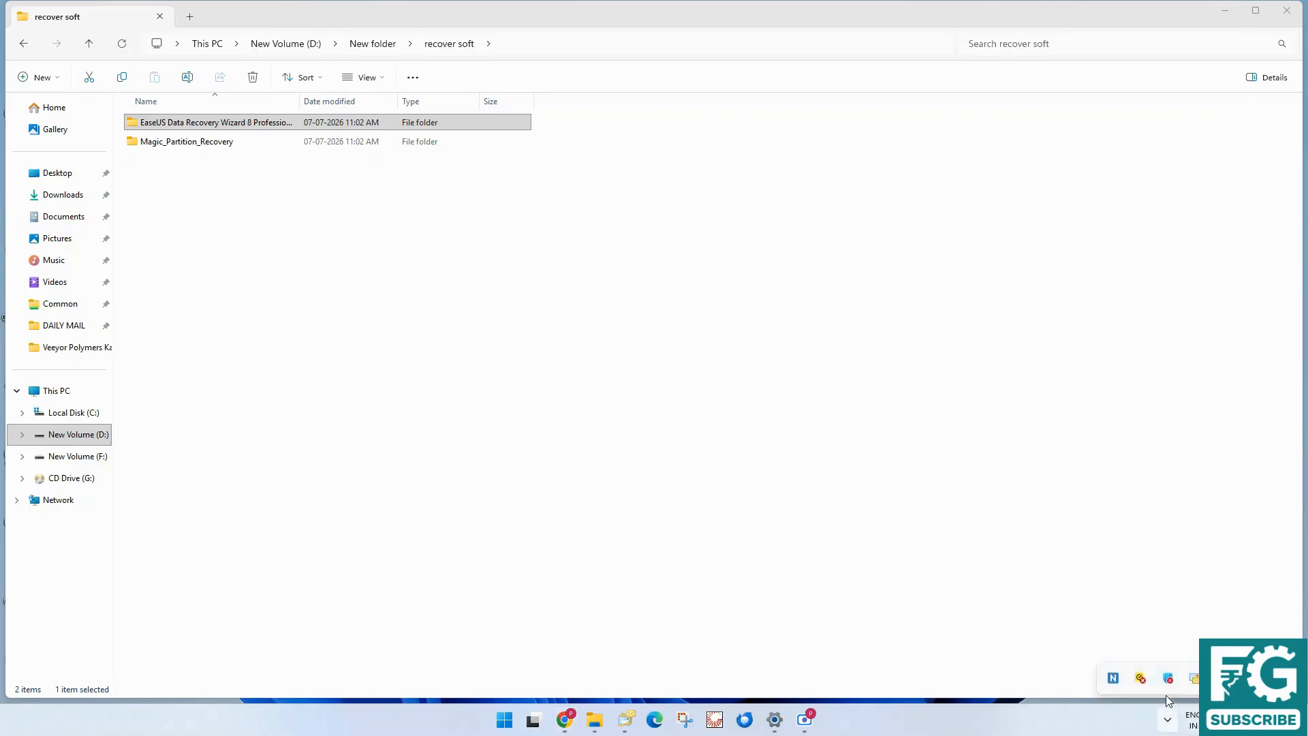
right_click(1141, 679)
mouse_move(1187, 567)
left_click(1022, 618)
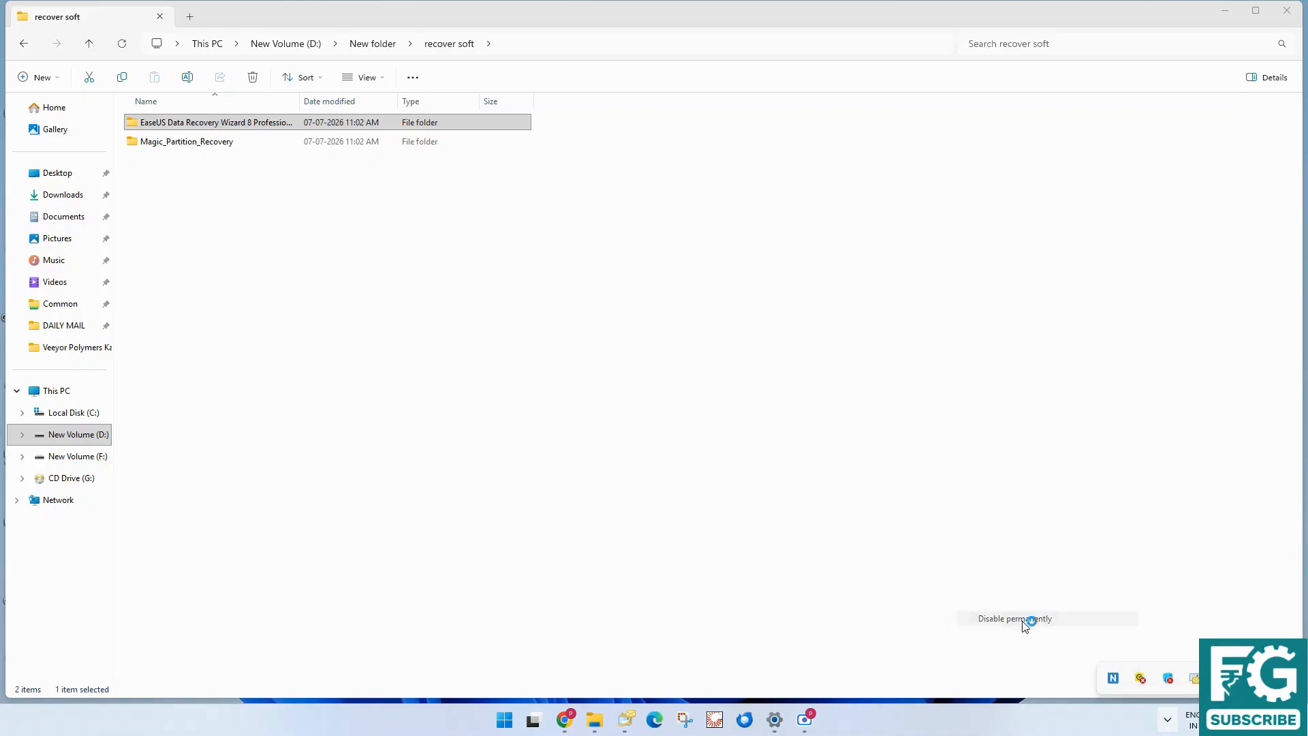
left_click(561, 405)
Open the Installer folder inside the EaseUS Data Recovery Wizard 8 folder and run the drw_trial setup
double_click(163, 126)
double_click(164, 142)
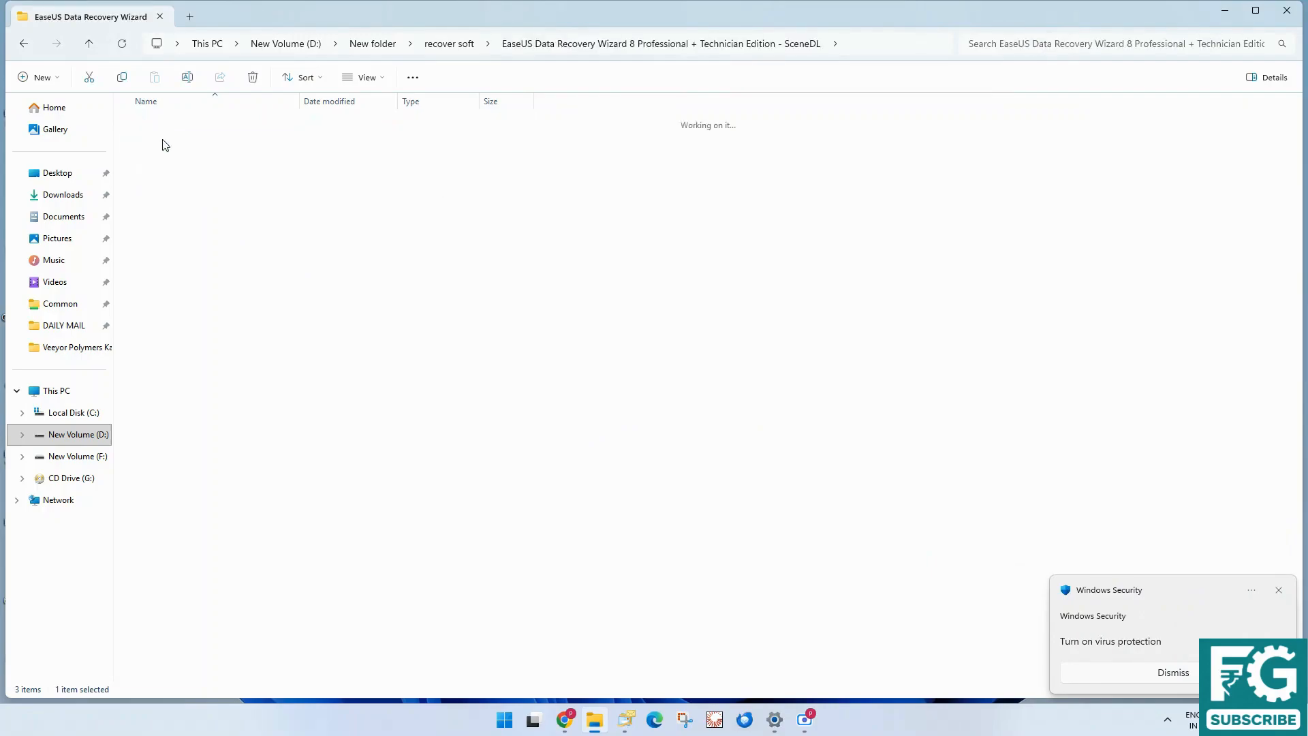
left_click(89, 43)
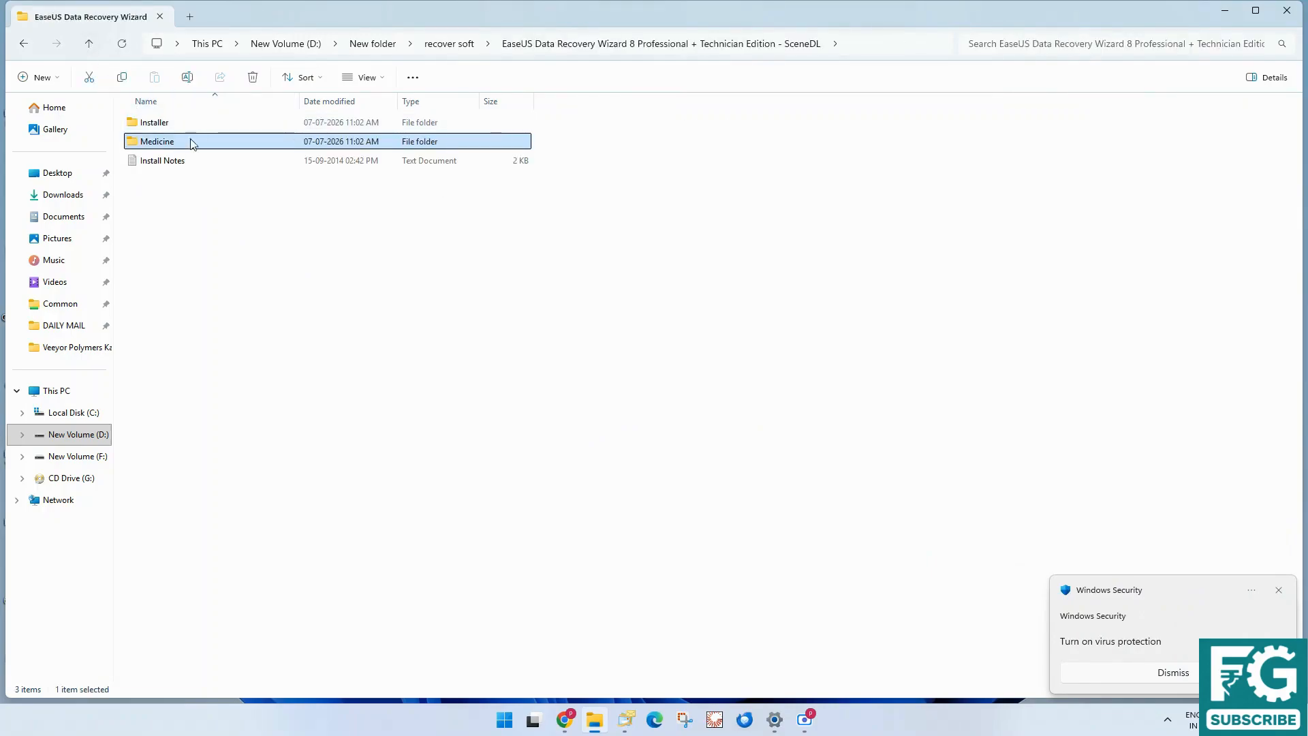
double_click(187, 124)
double_click(190, 125)
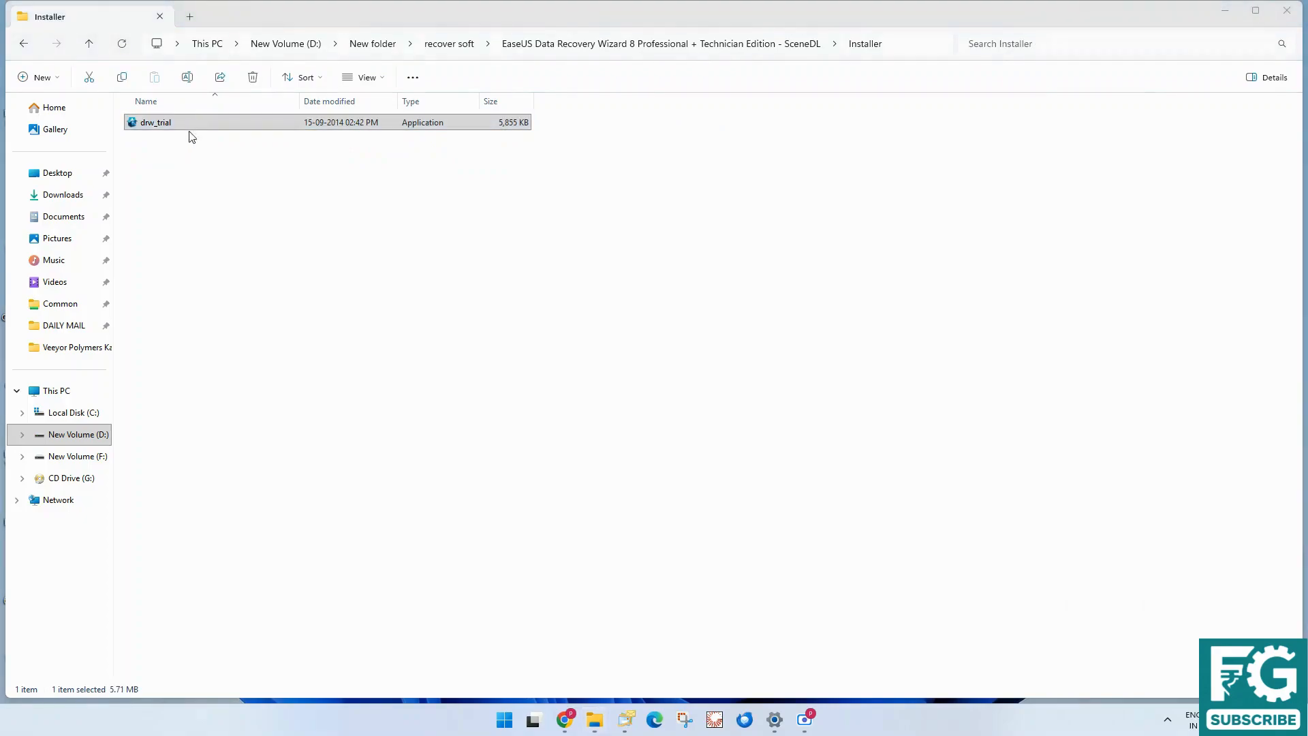
left_click(657, 389)
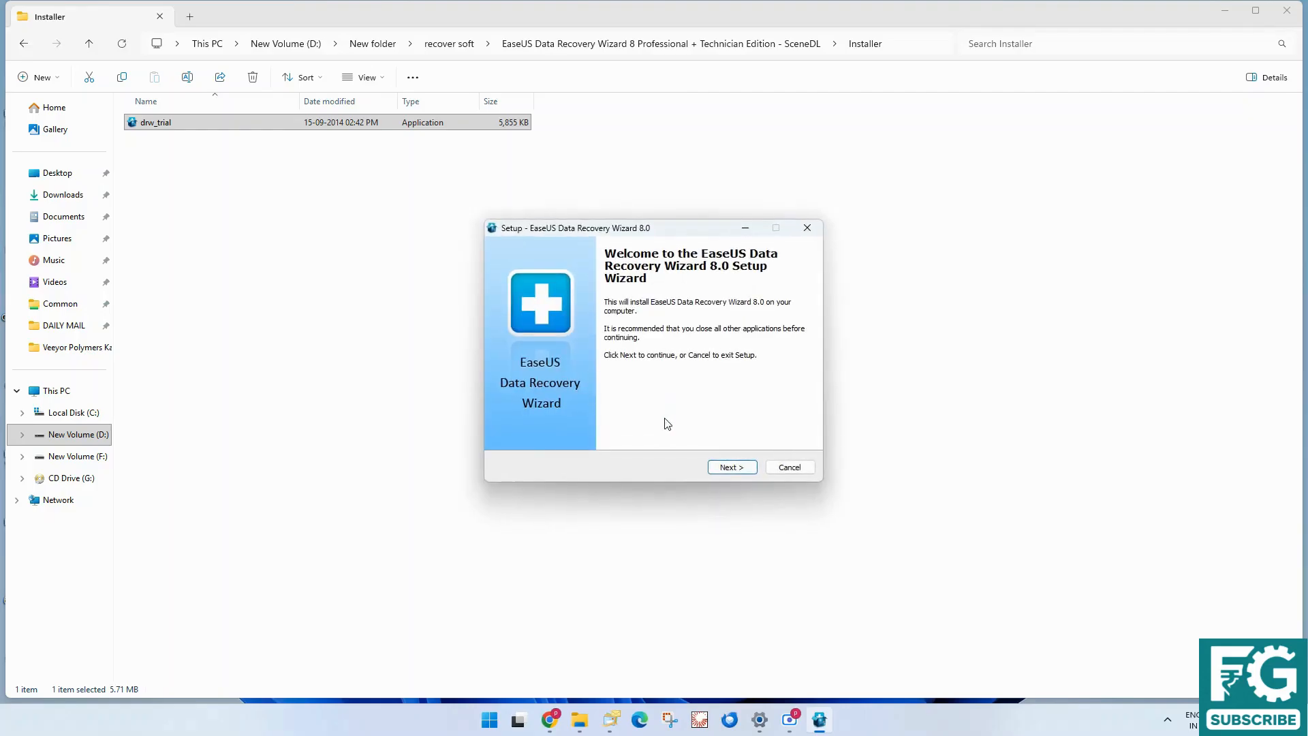
Install EaseUS Data Recovery Wizard 8.0 into the existing EaseUS program folder, keeping the default Start Menu folder and desktop icon
left_click(726, 470)
left_click(727, 469)
left_click(728, 469)
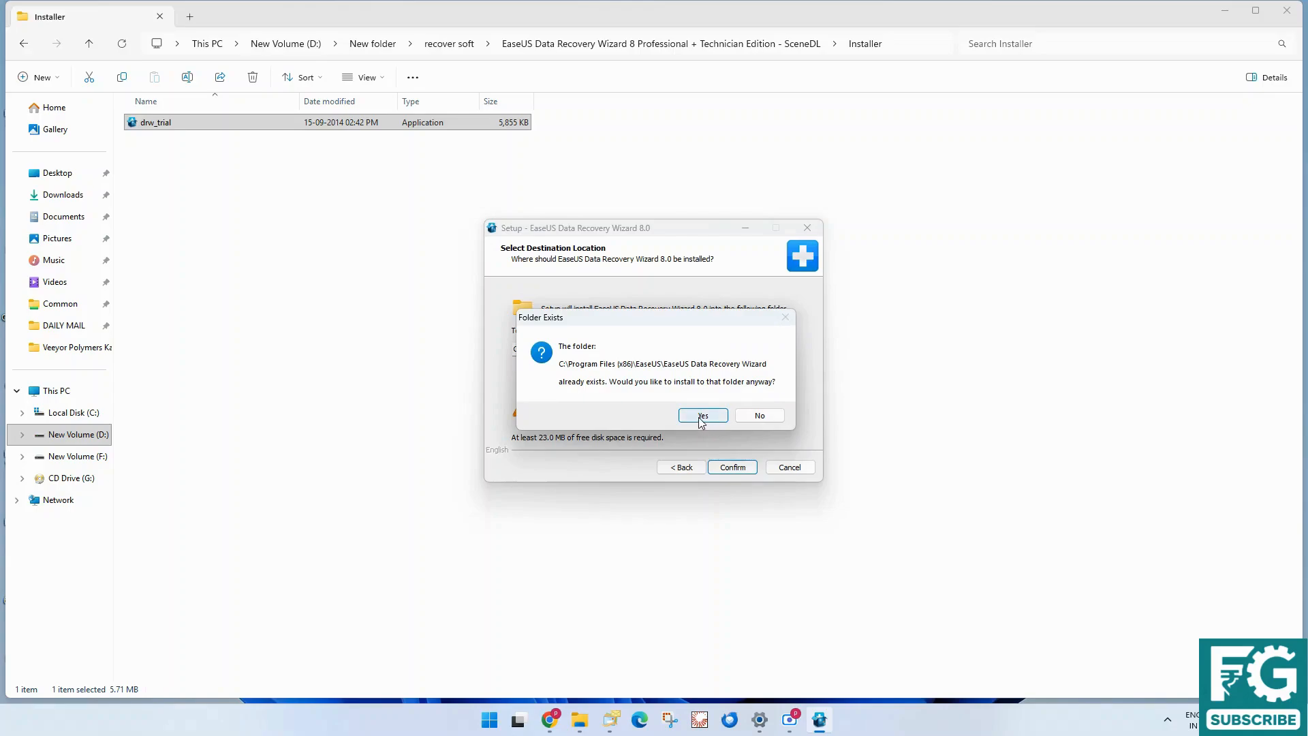
left_click(701, 417)
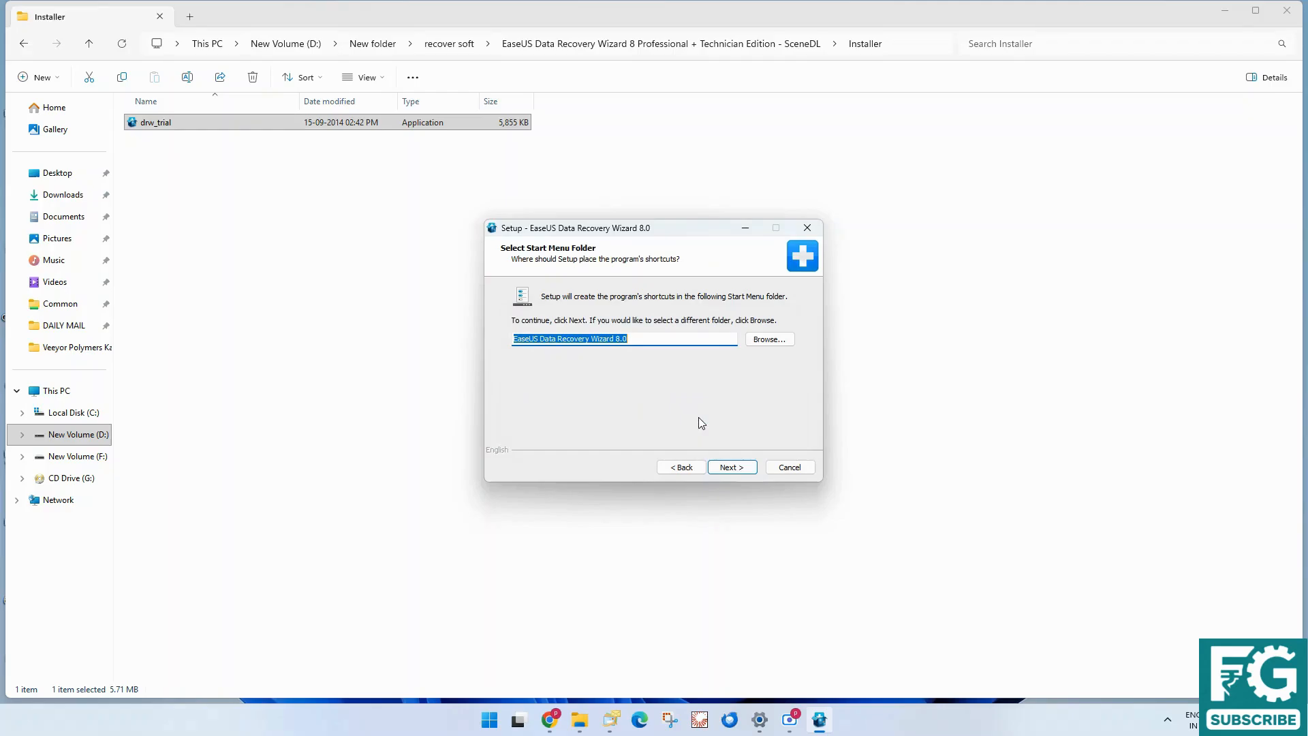
left_click(719, 470)
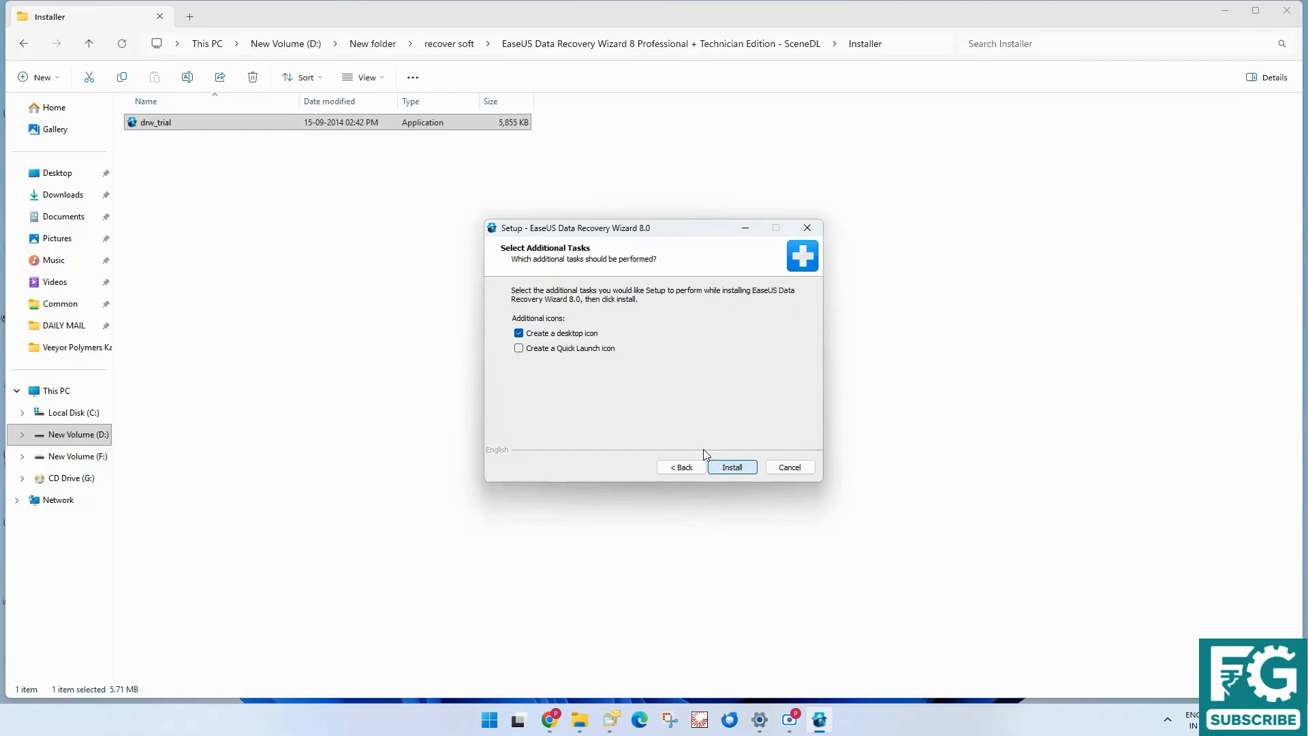
left_click(734, 469)
left_click(733, 469)
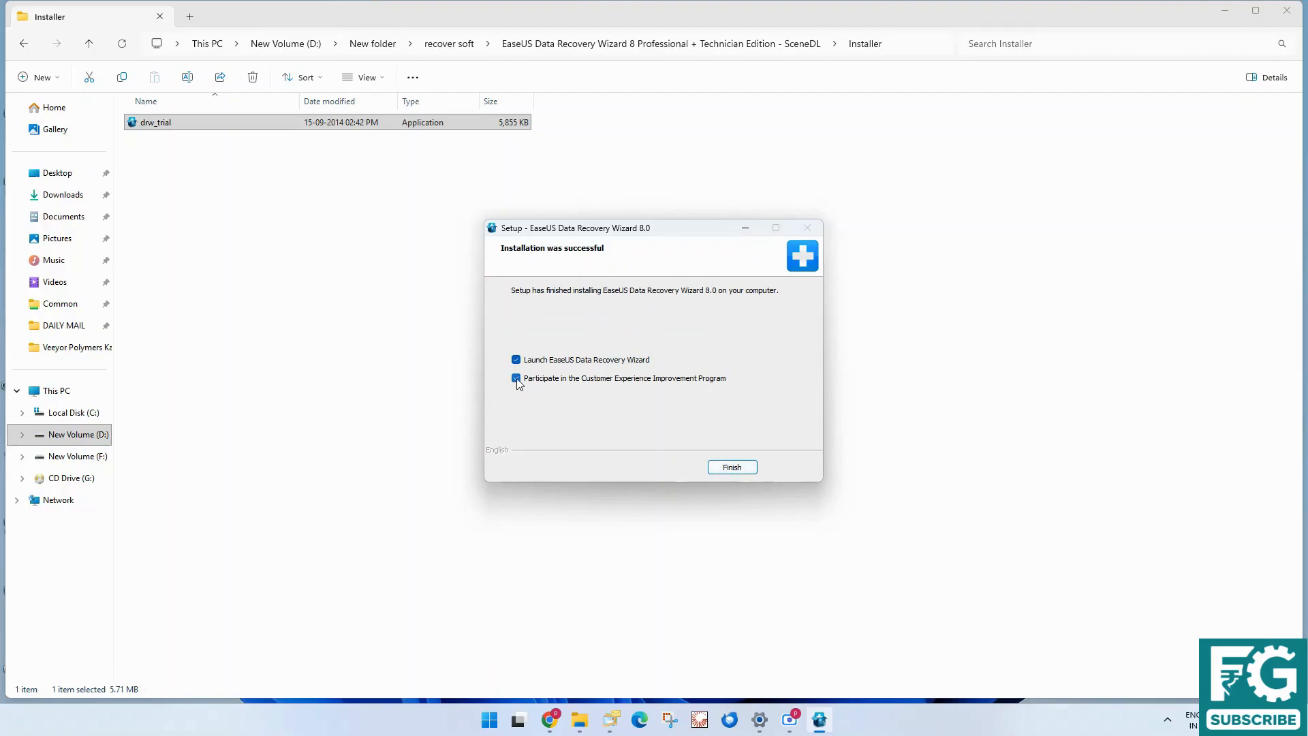
Finish the setup with launching EaseUS Data Recovery Wizard turned off, and close the web page it opens
left_click(516, 360)
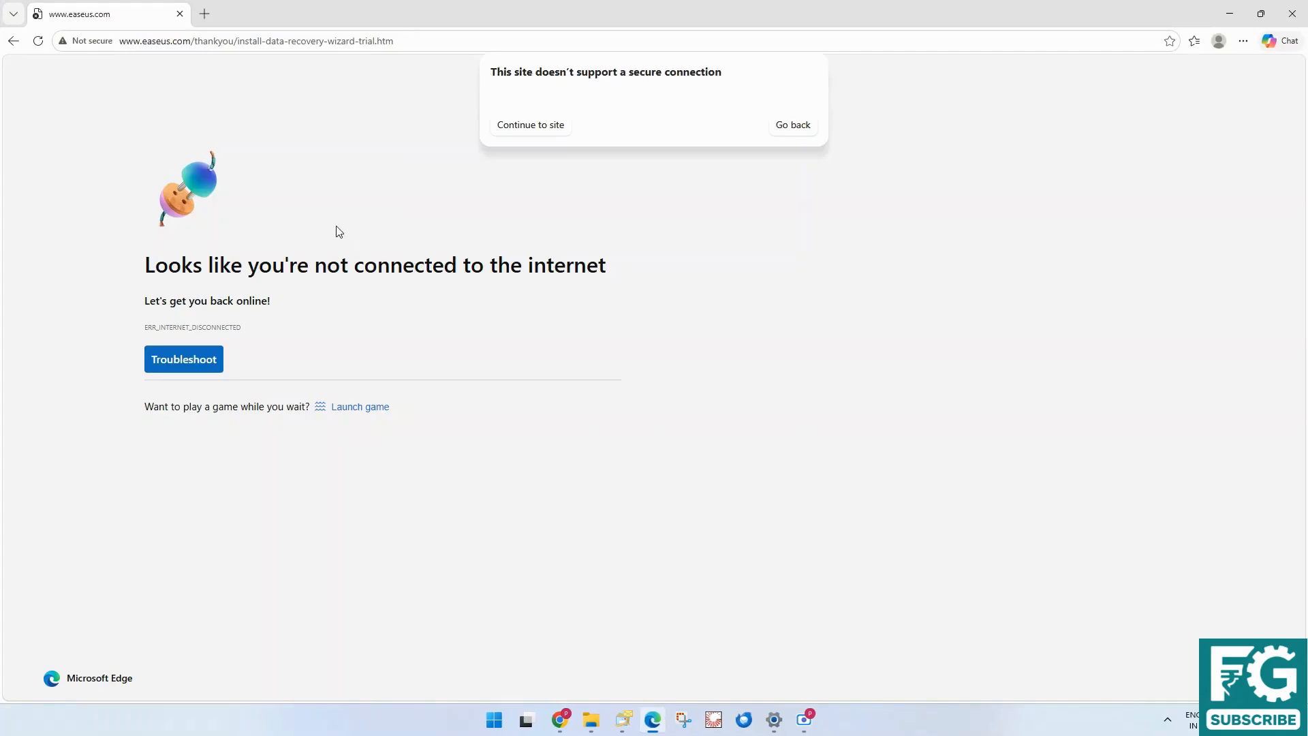
left_click(1296, 10)
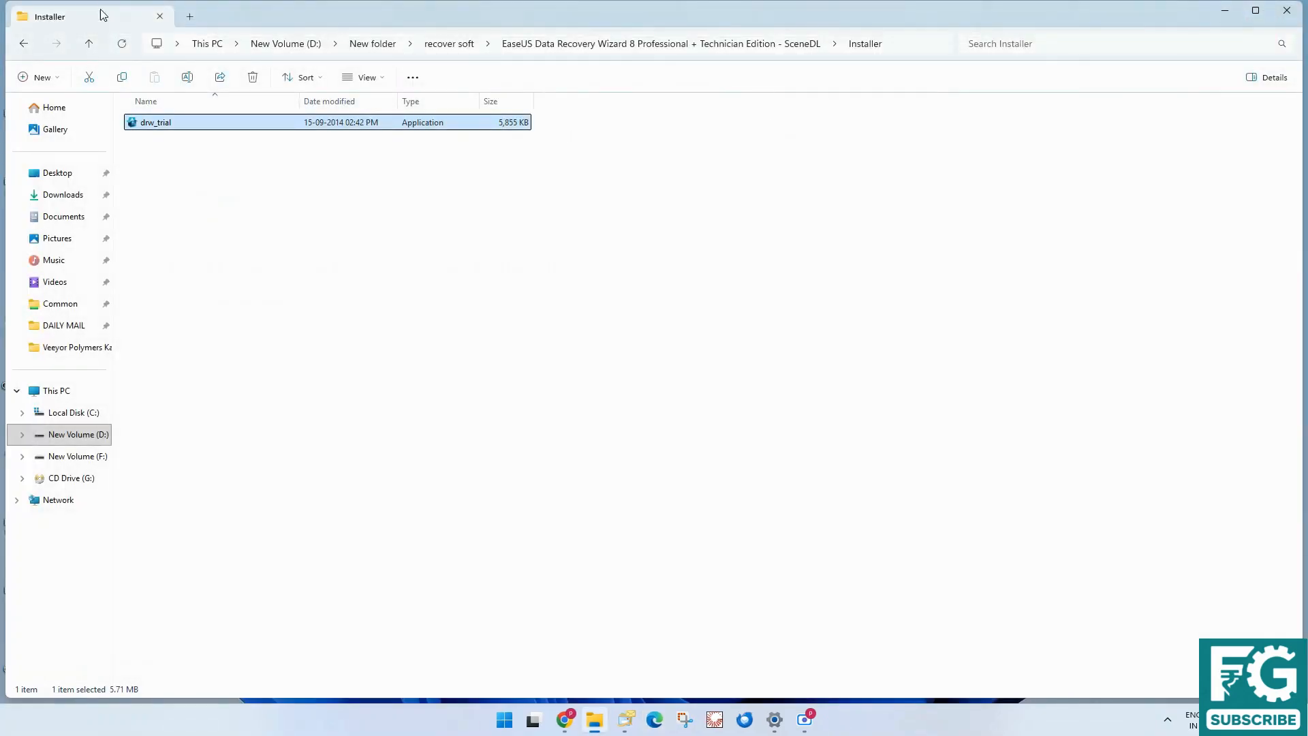
left_click(94, 45)
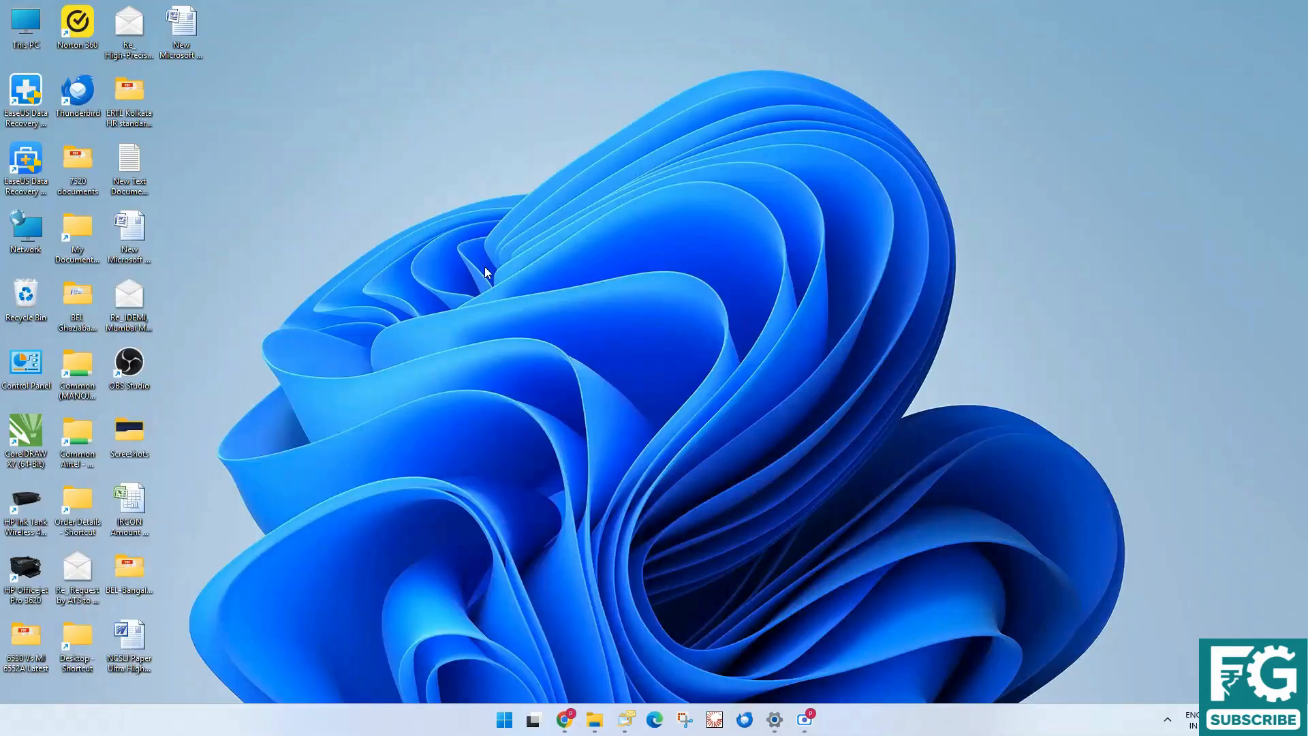
Refresh the desktop, switch to the open Crack folder window and go back up to the recover soft folder
right_click(484, 267)
left_click(513, 360)
left_click(595, 719)
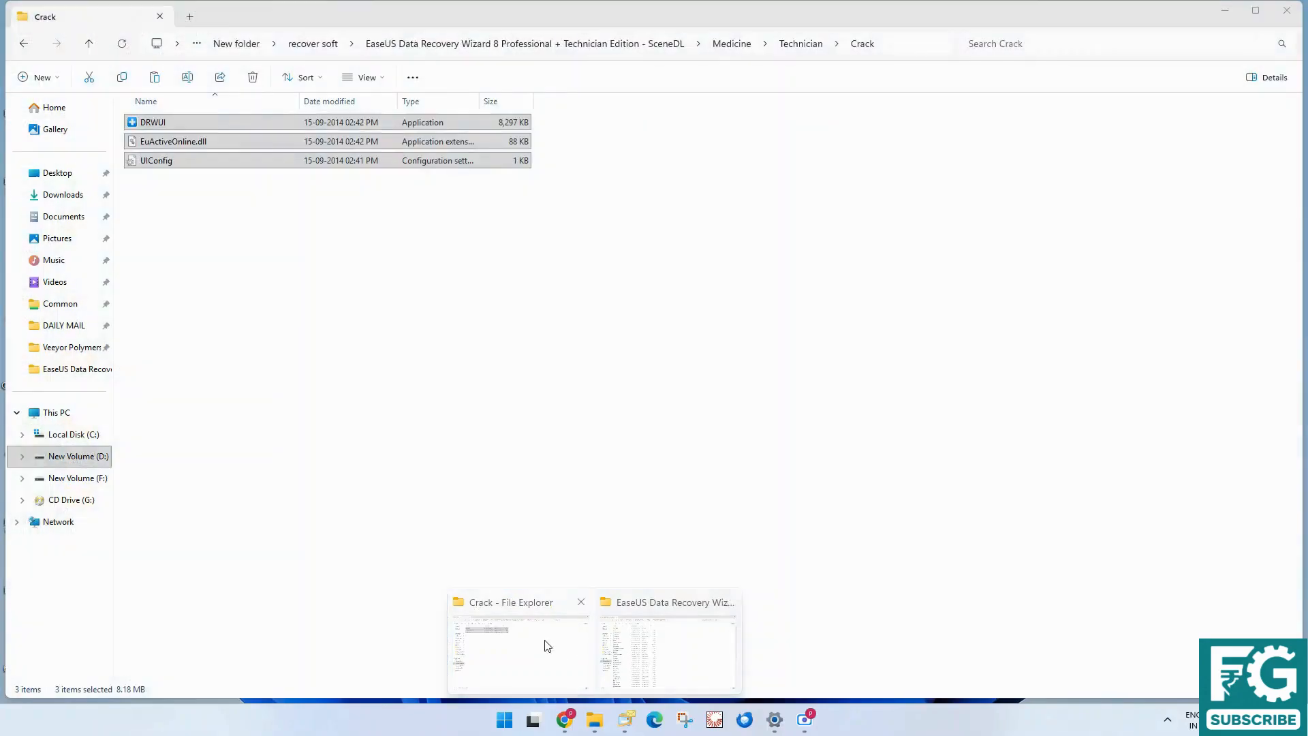
left_click(518, 599)
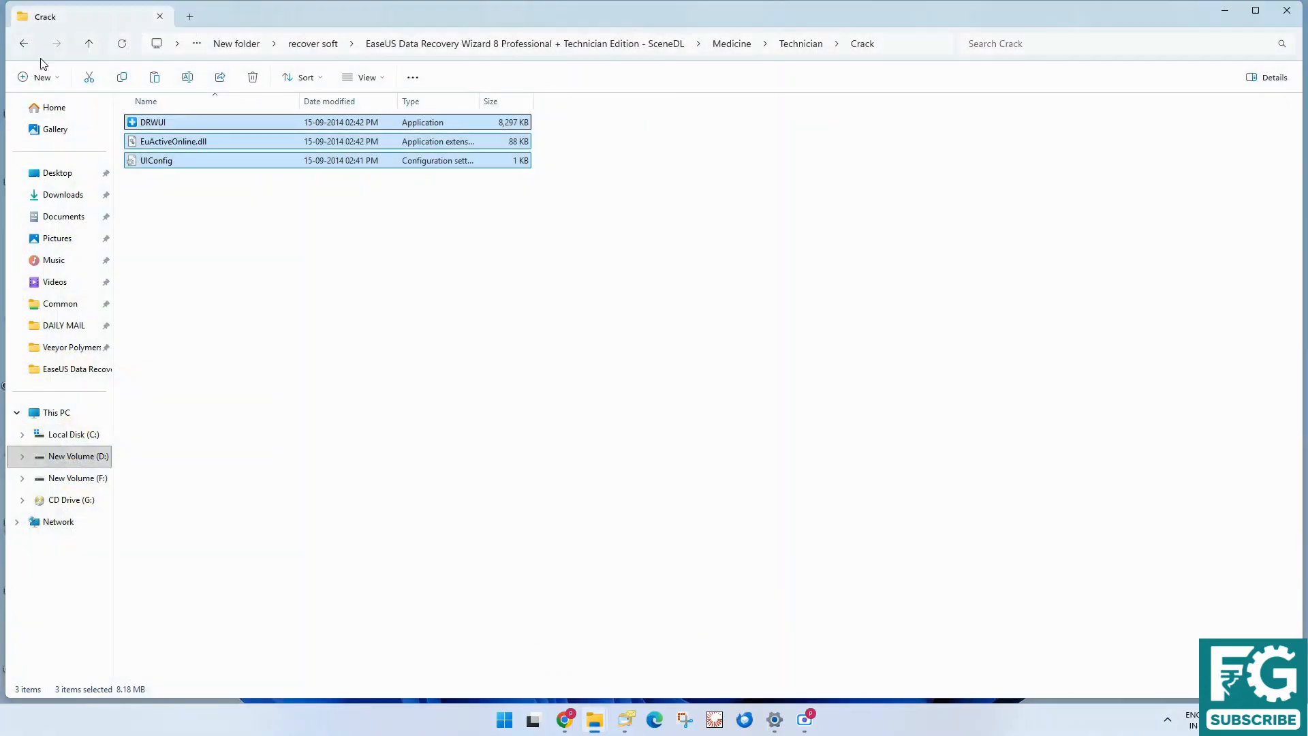
left_click(89, 43)
left_click(88, 43)
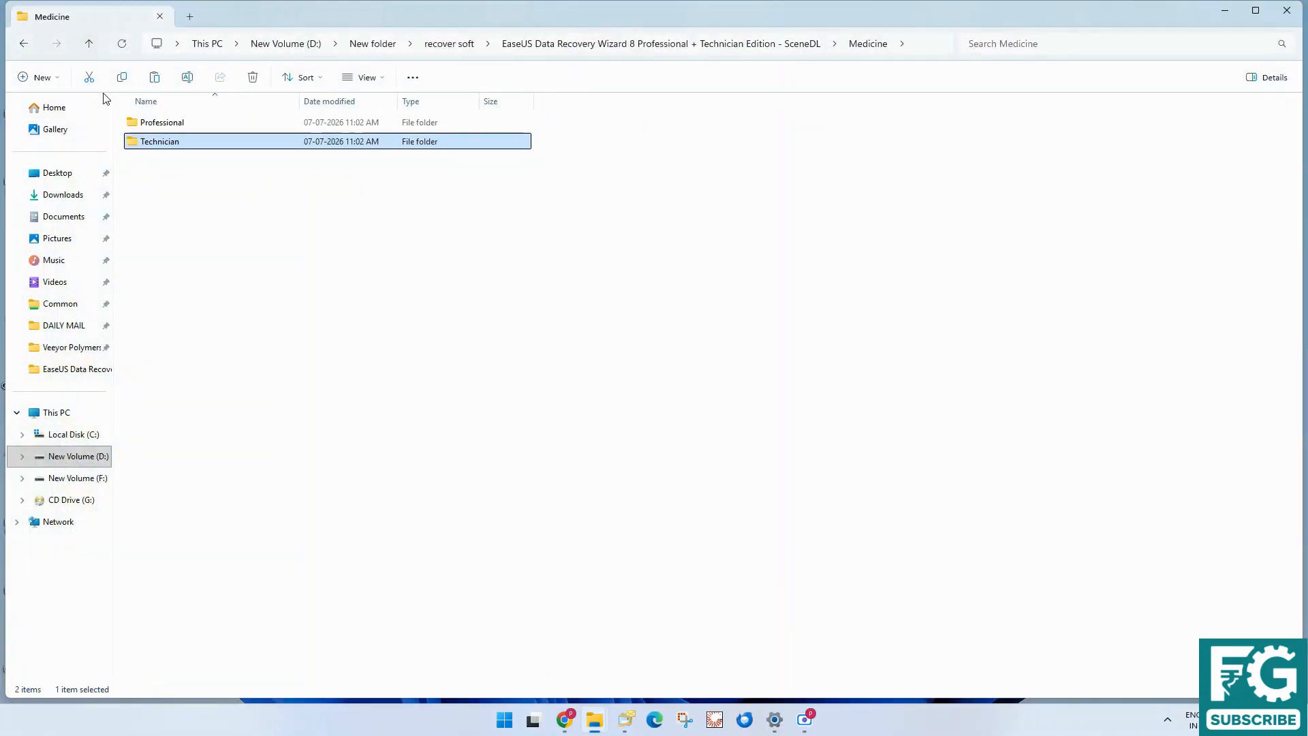
left_click(88, 44)
left_click(89, 43)
Open the Crack folder under Medicine > Technician, copy all its files and minimize the window
double_click(163, 123)
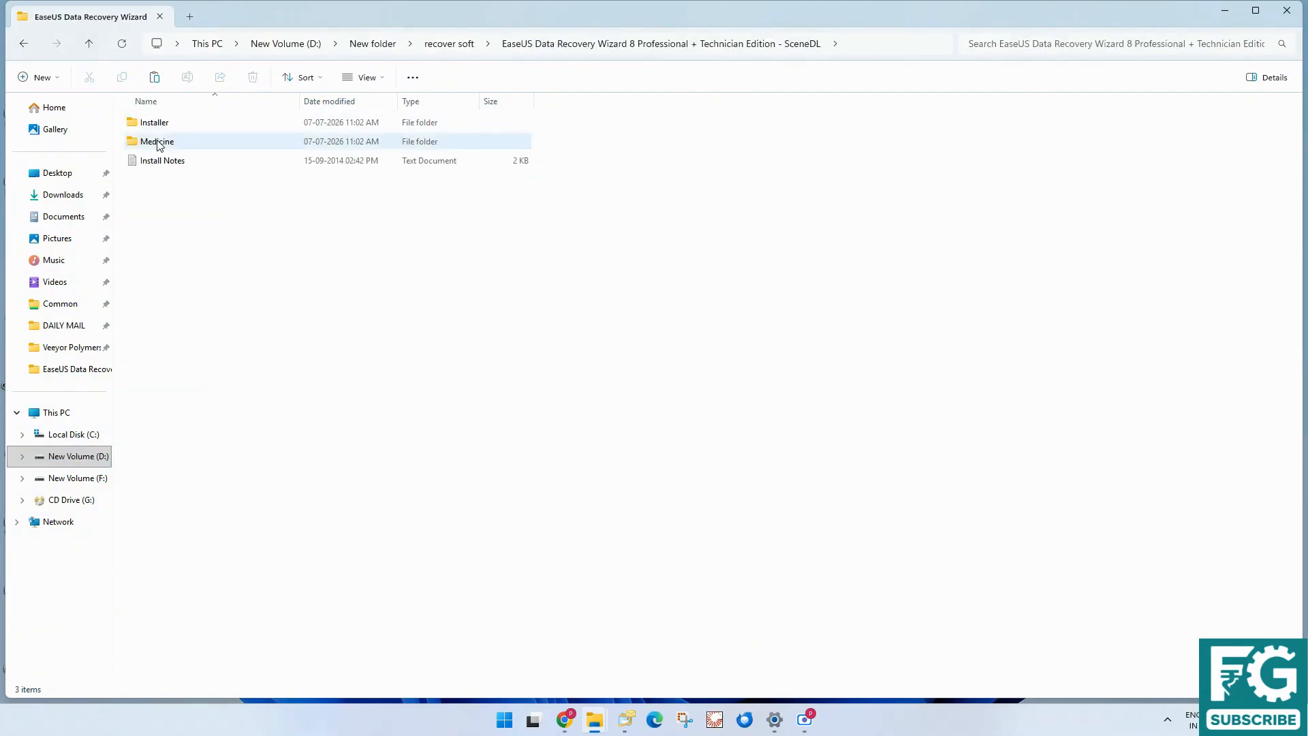
double_click(162, 142)
left_click(162, 143)
double_click(162, 142)
double_click(161, 124)
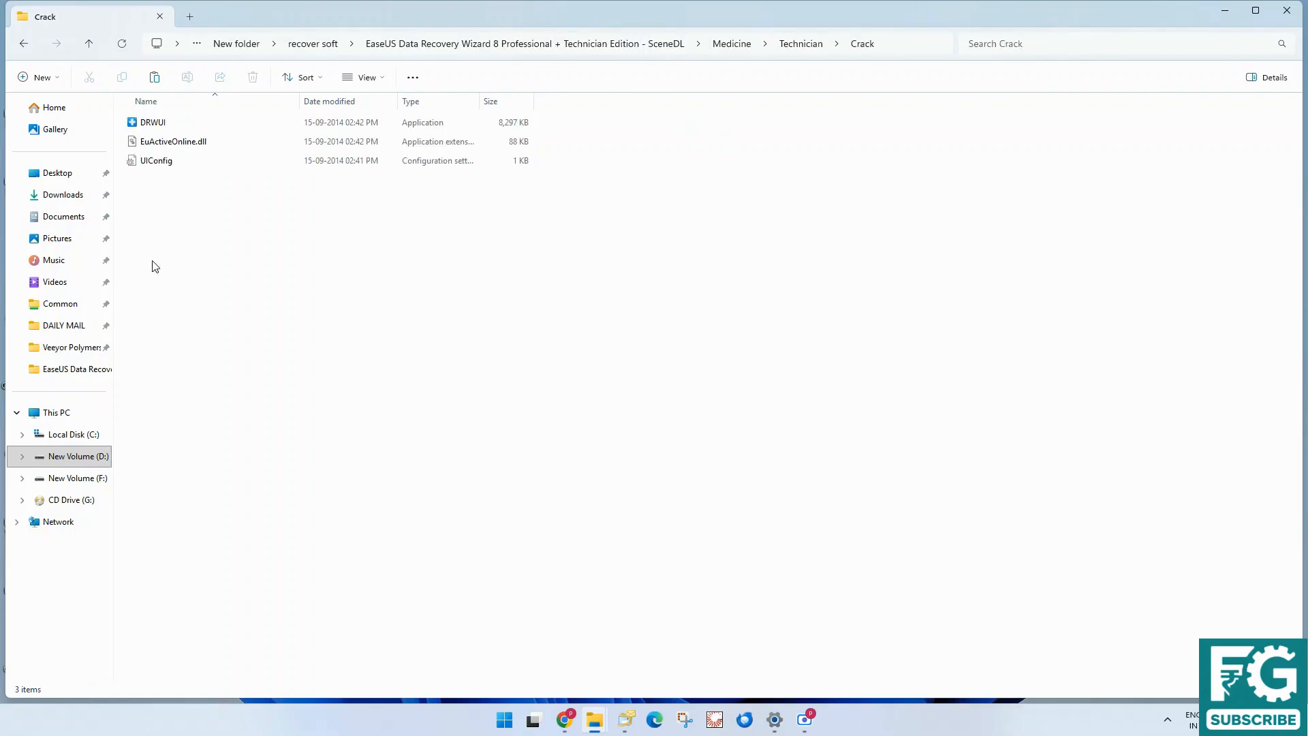
key("ctrl+a")
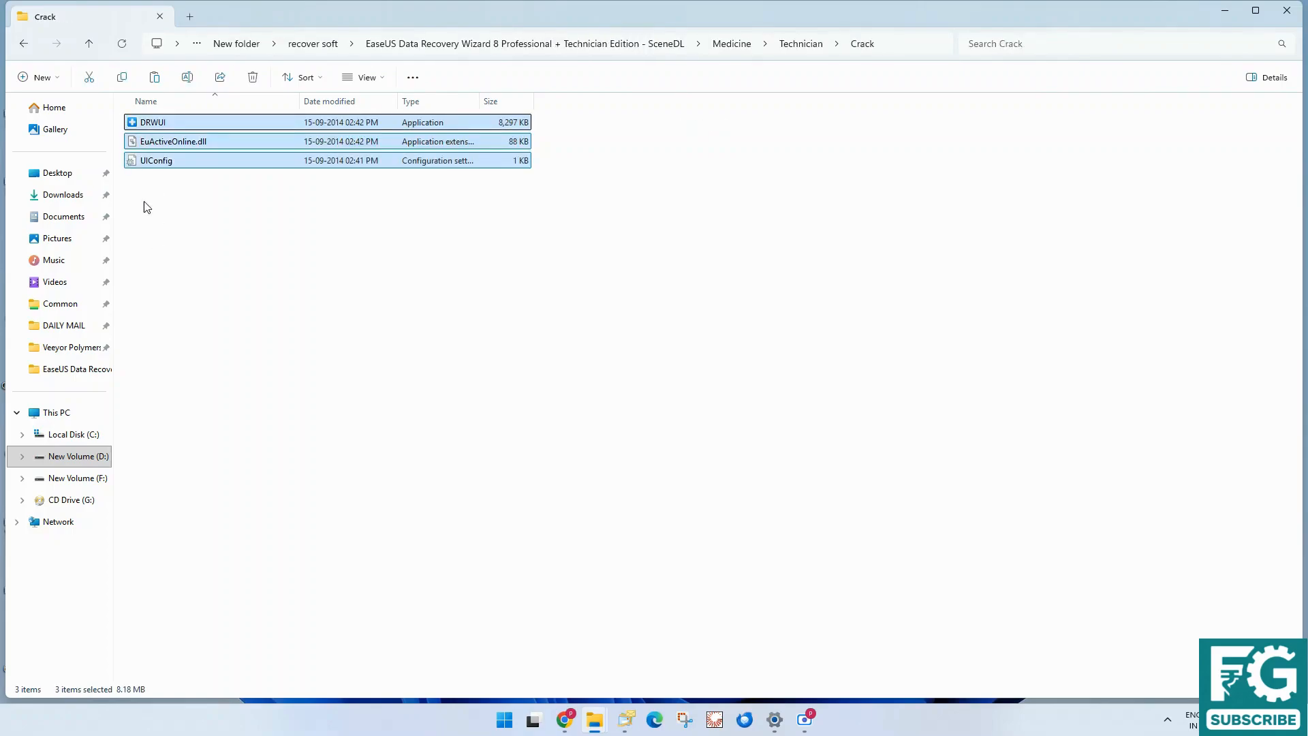
left_click(1224, 10)
Open the EaseUS Data Recovery Wizard folder under Program Files (x86) > EaseUS on Local Disk (C:)
double_click(28, 27)
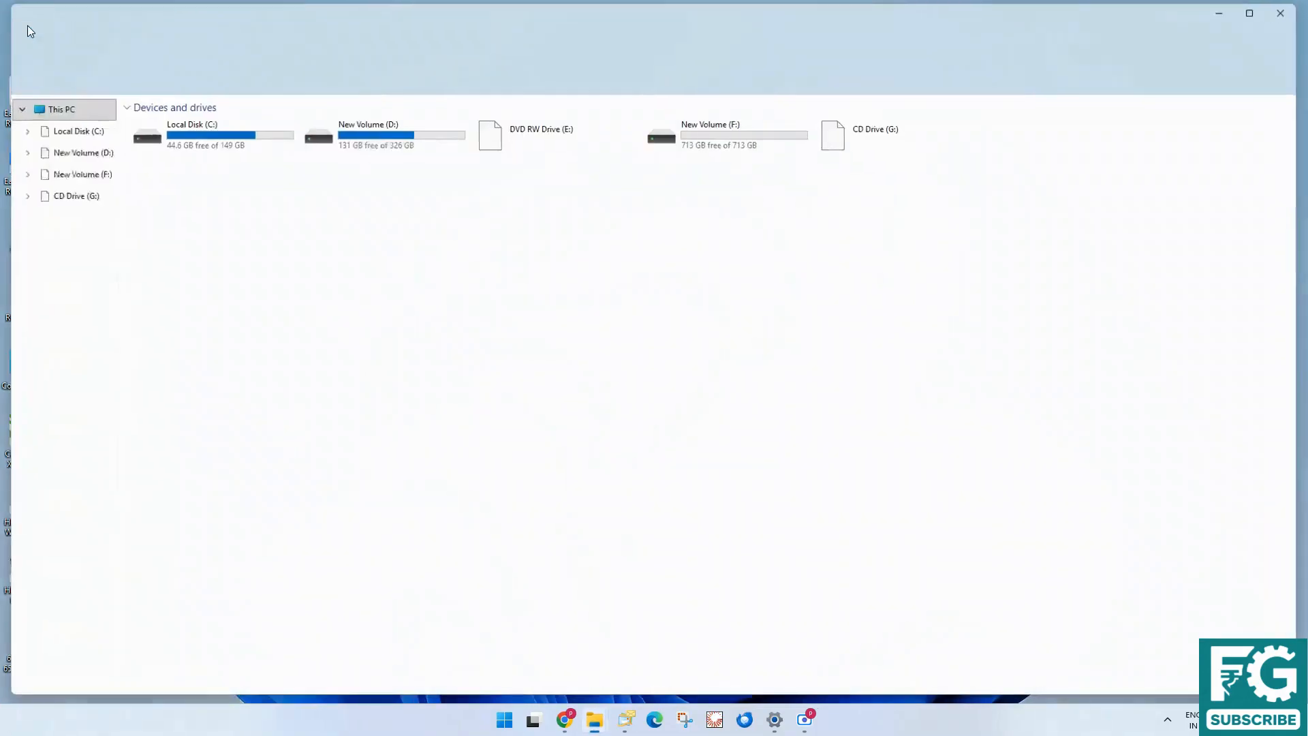
double_click(265, 142)
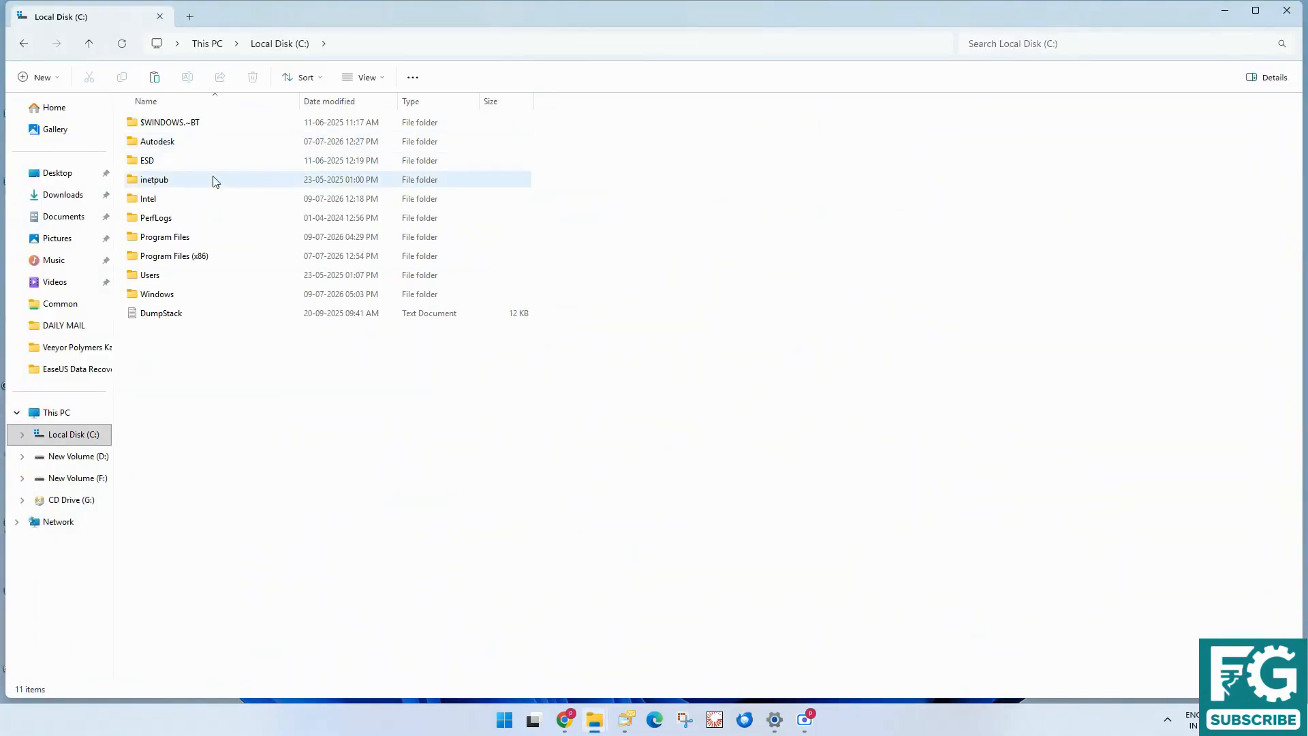
double_click(196, 252)
left_click(191, 251)
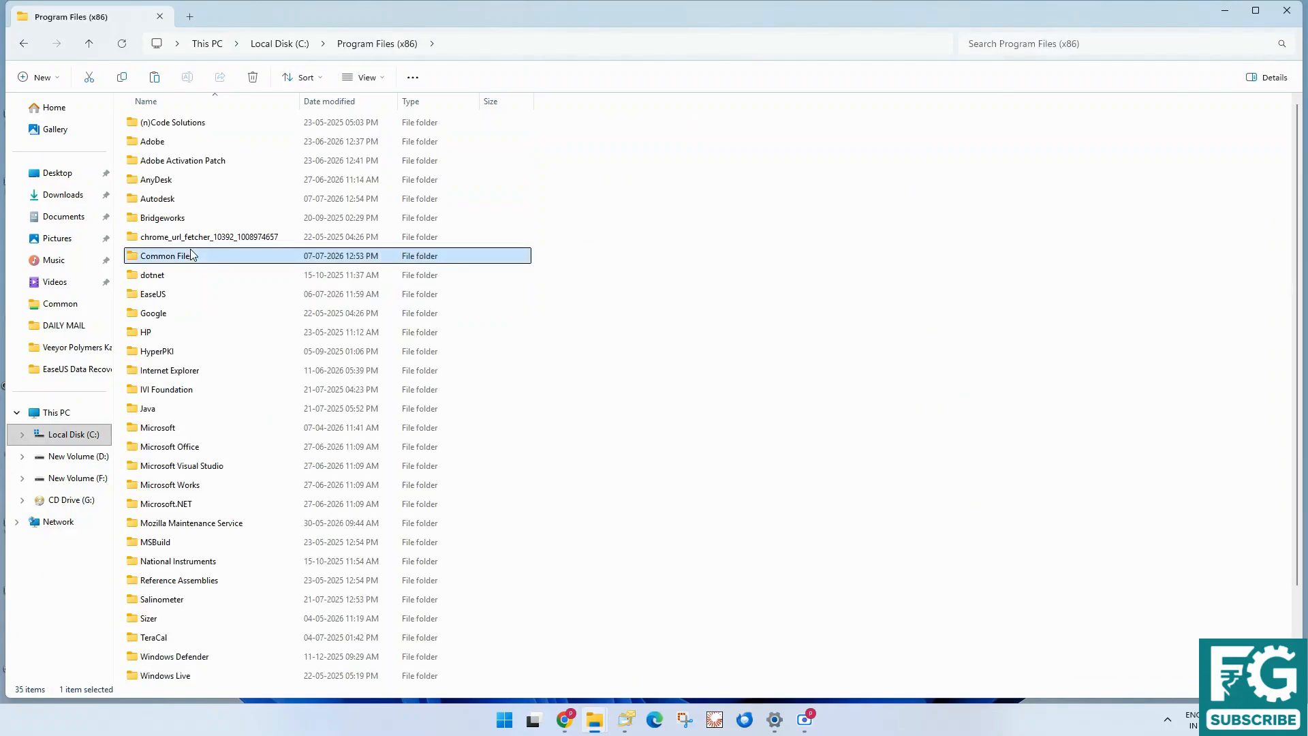
key("e")
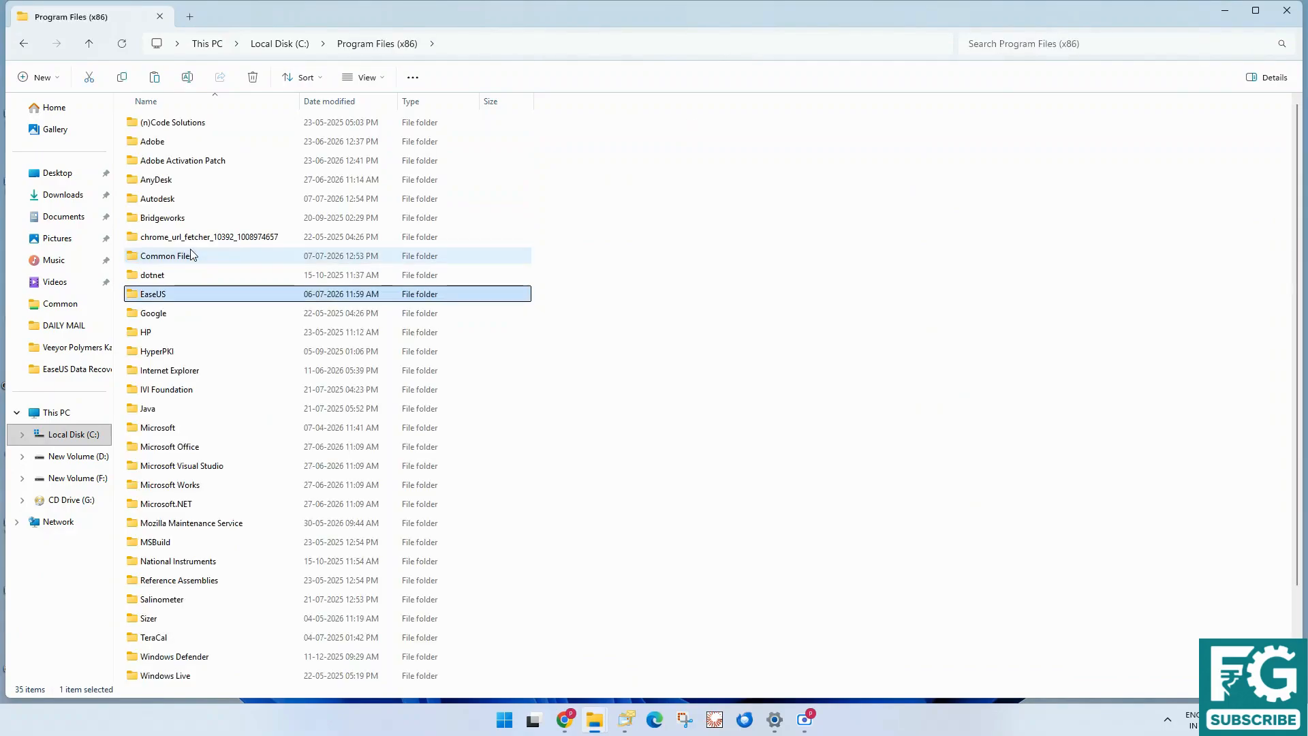
double_click(175, 295)
double_click(227, 125)
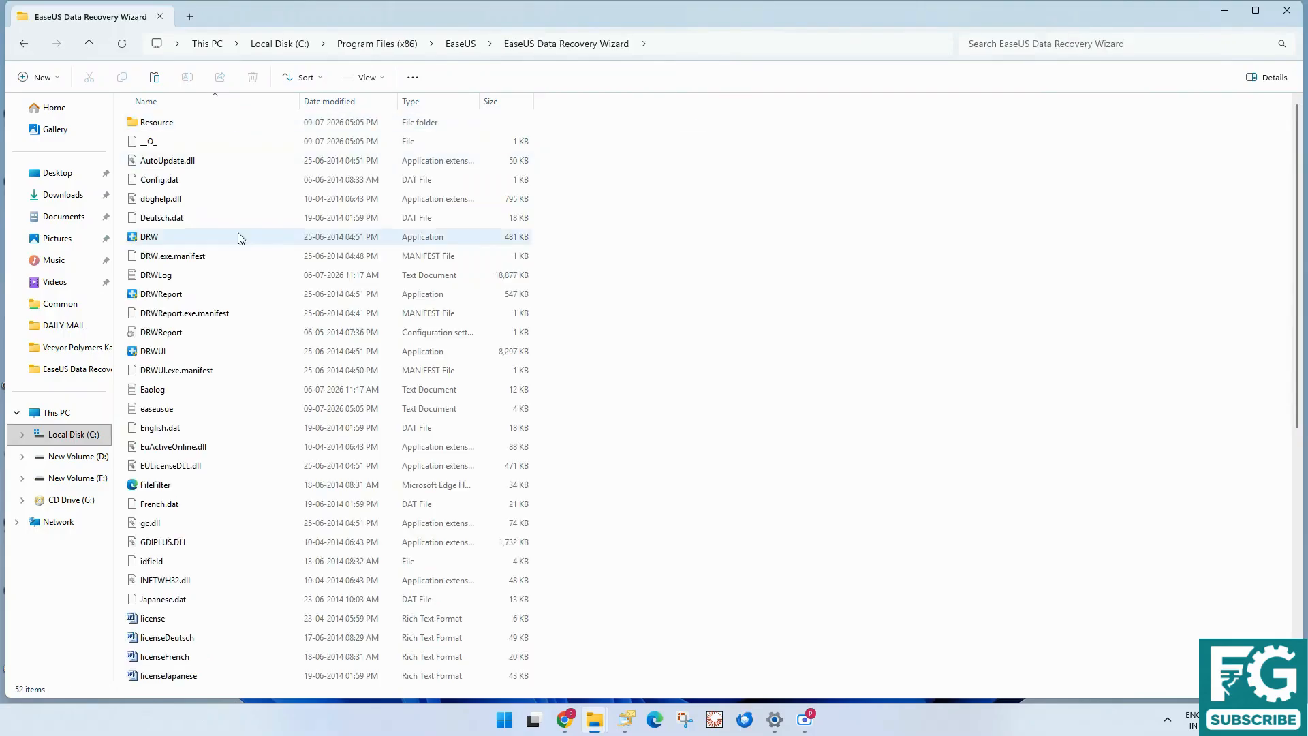
Paste the copied files, replacing the existing ones and granting administrator permission for all current items
key("ctrl+v")
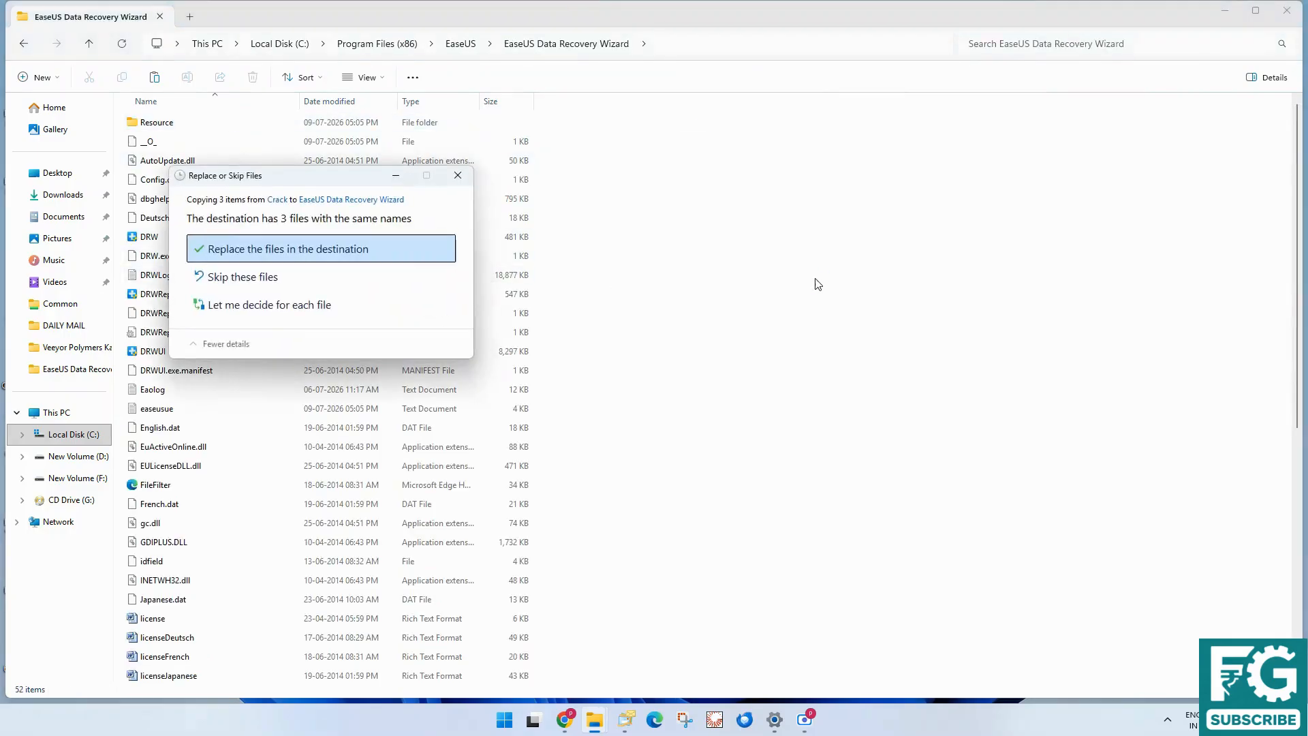
left_click(251, 249)
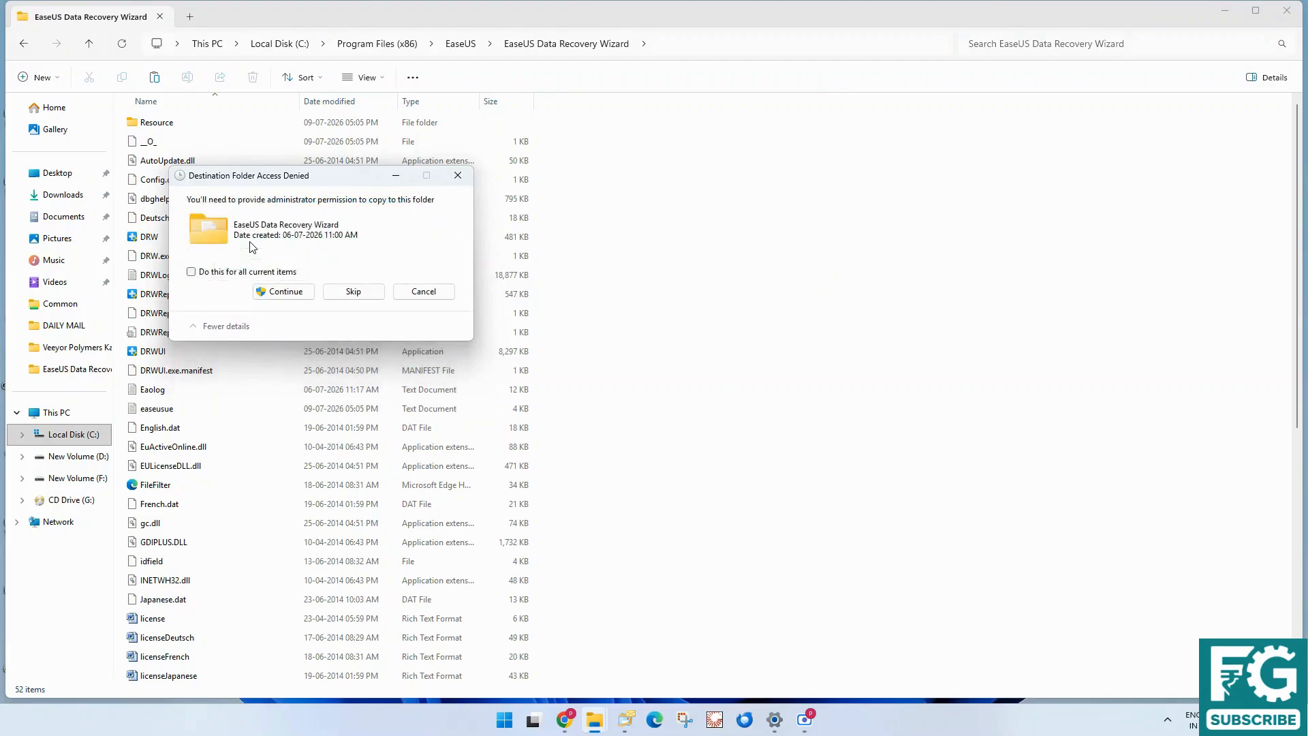
left_click(201, 276)
left_click(267, 292)
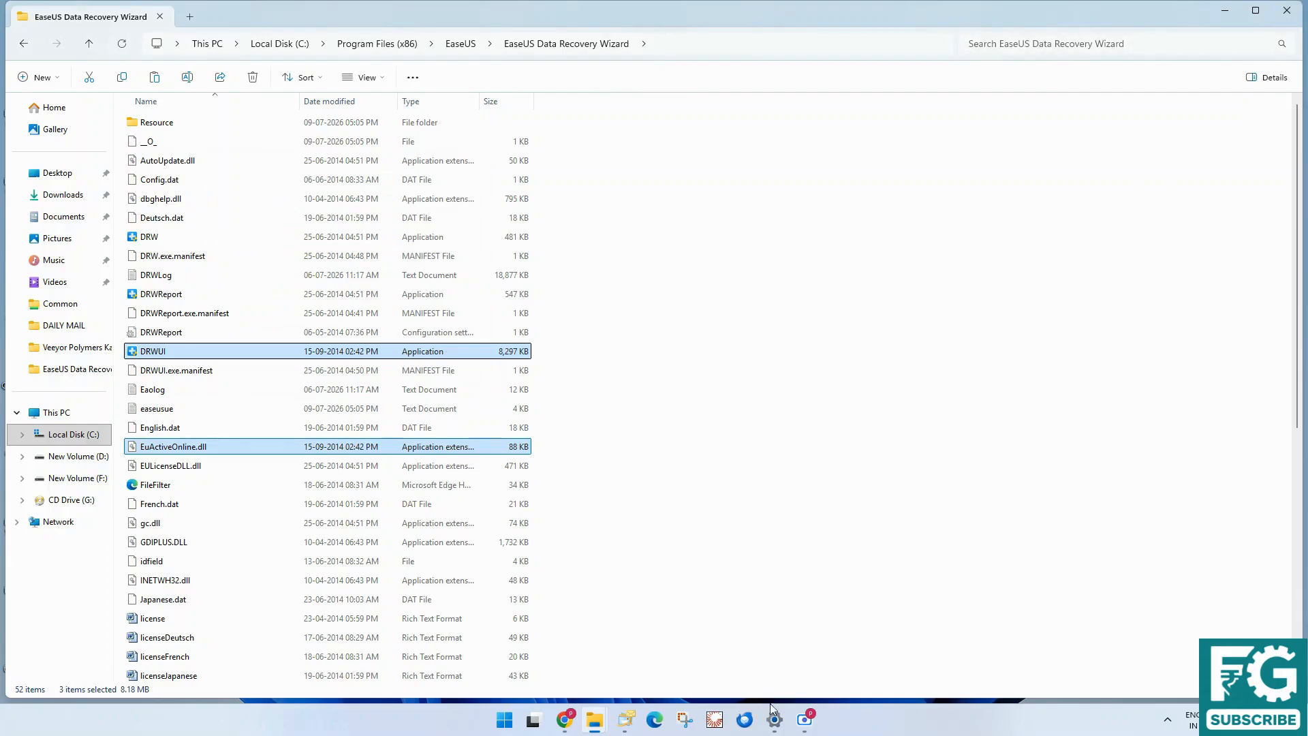
Close the program folder window and refresh the desktop
left_click(1299, 10)
right_click(593, 140)
left_click(635, 242)
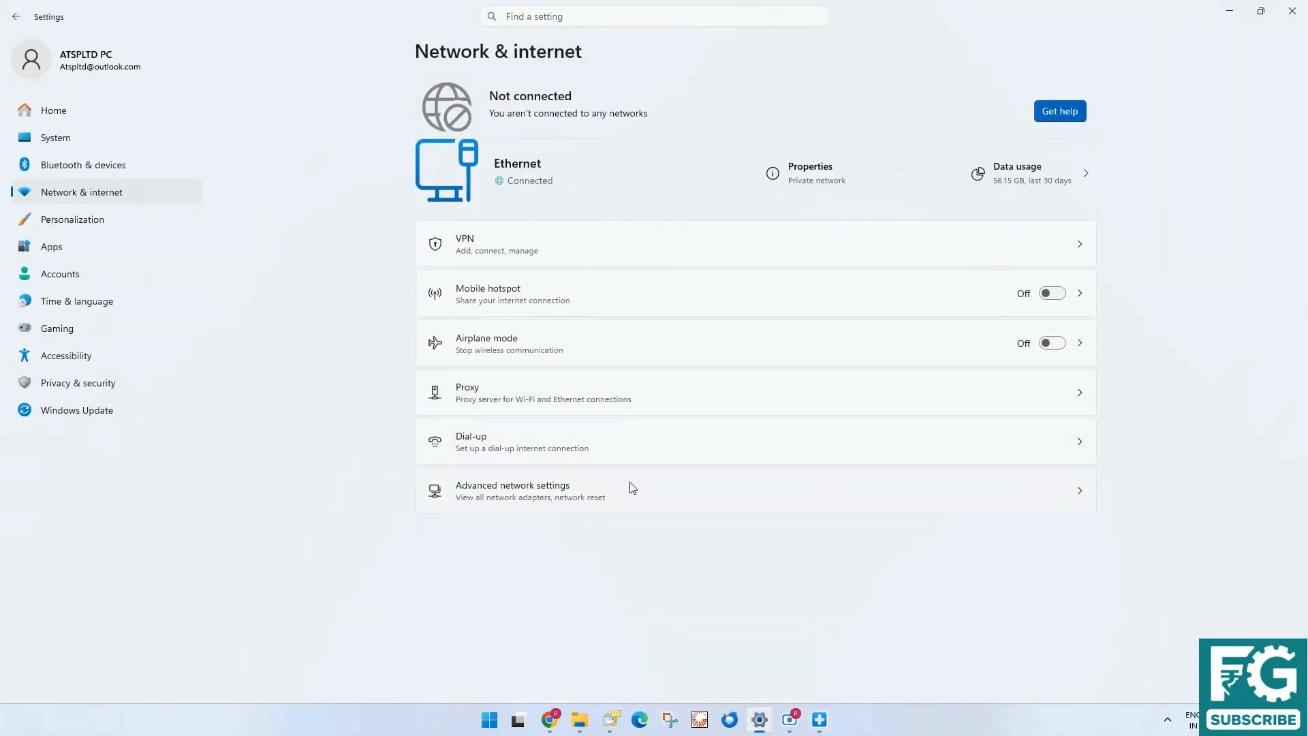
Enable the Wi-Fi and Ethernet adapters in the advanced network settings, and close Settings
left_click(631, 488)
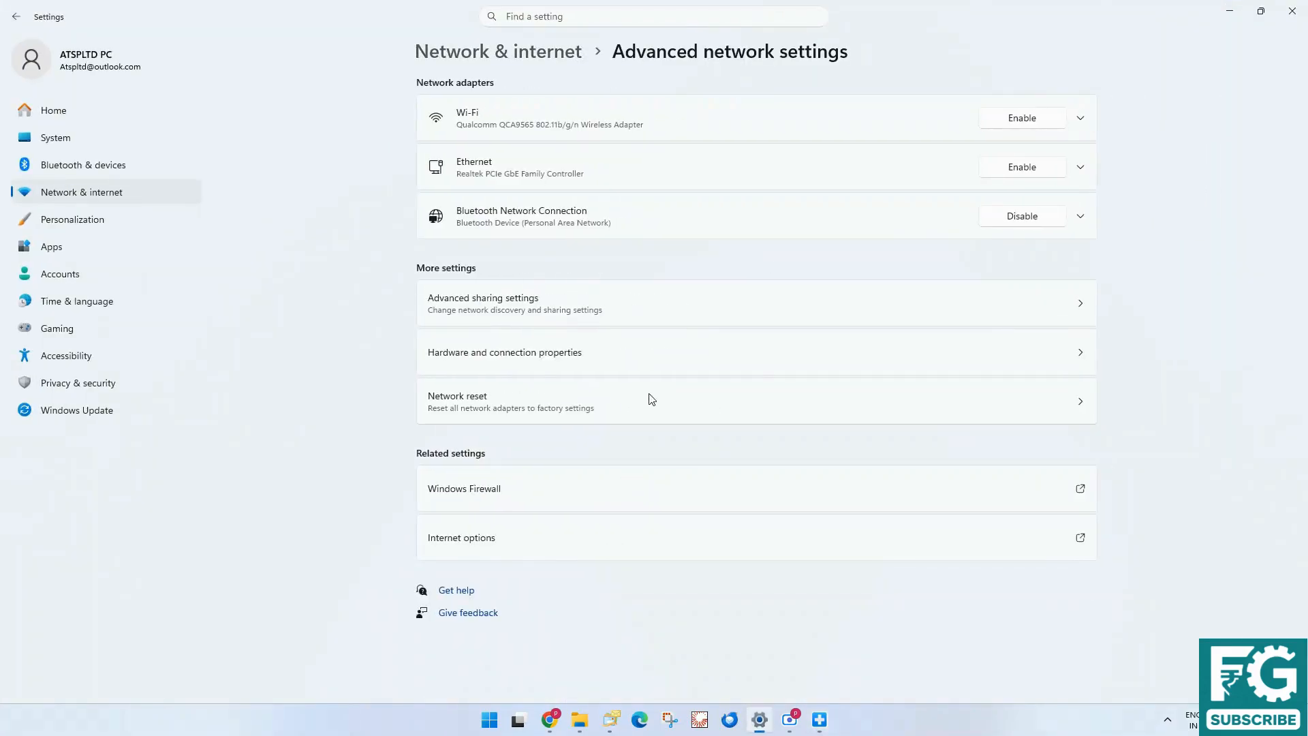
left_click(1022, 167)
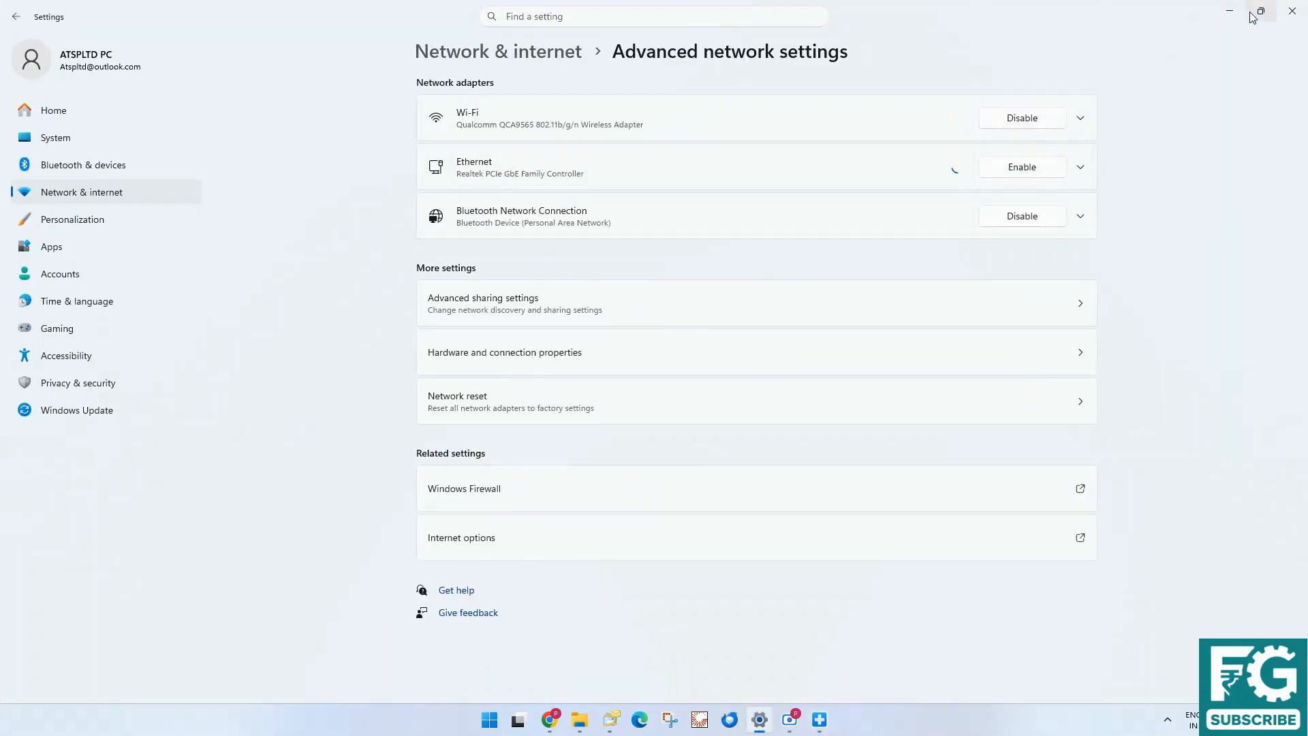
left_click(1292, 11)
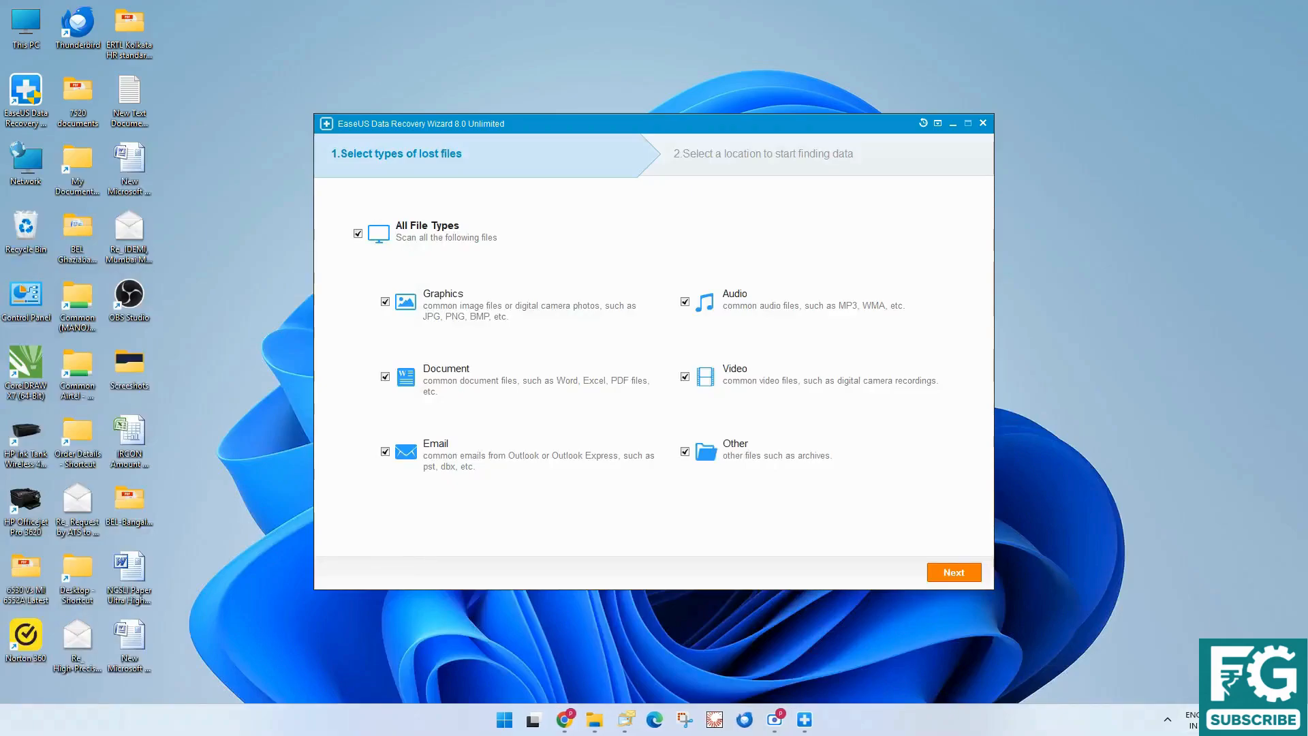
left_click(1167, 719)
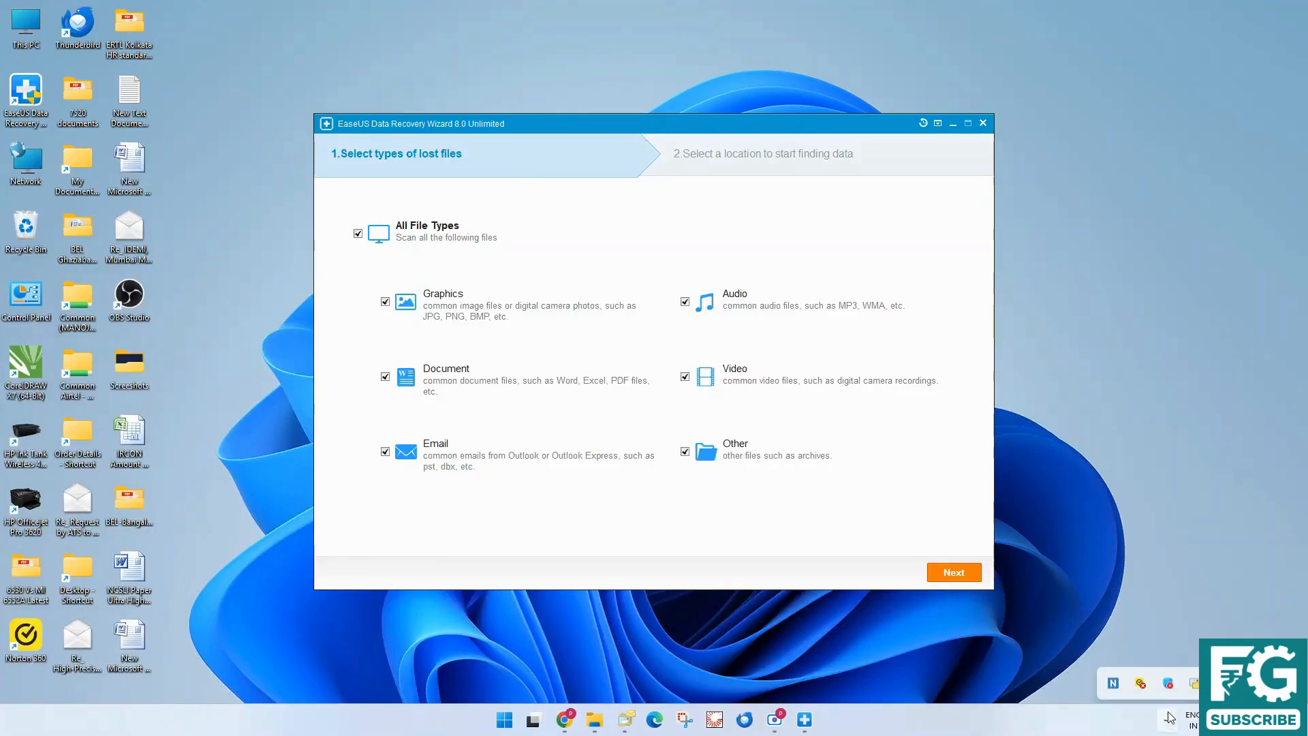
right_click(1142, 681)
left_click(1191, 568)
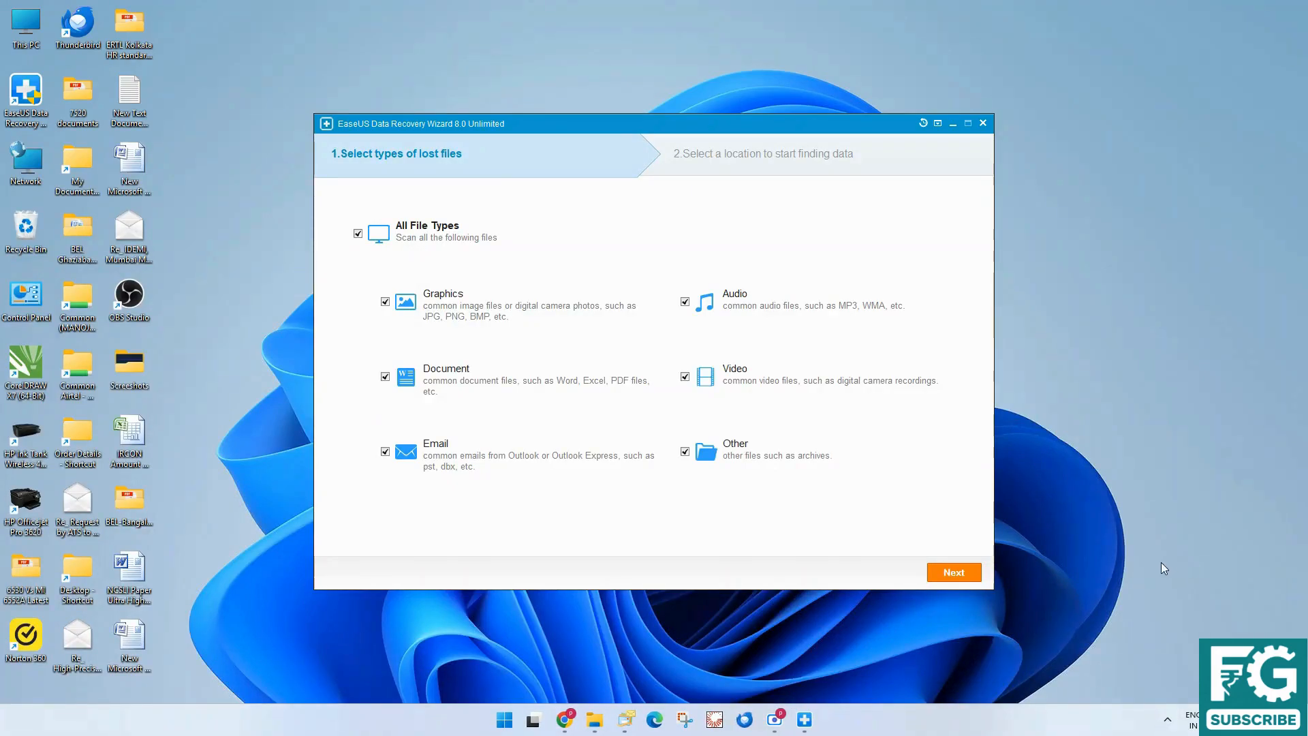
left_click(1168, 719)
right_click(1143, 681)
left_click(1188, 560)
Continue with all file types selected and try Desktop, Libraries, Local Disk (C:) and New Volume (D:) as the scan location
left_click(957, 572)
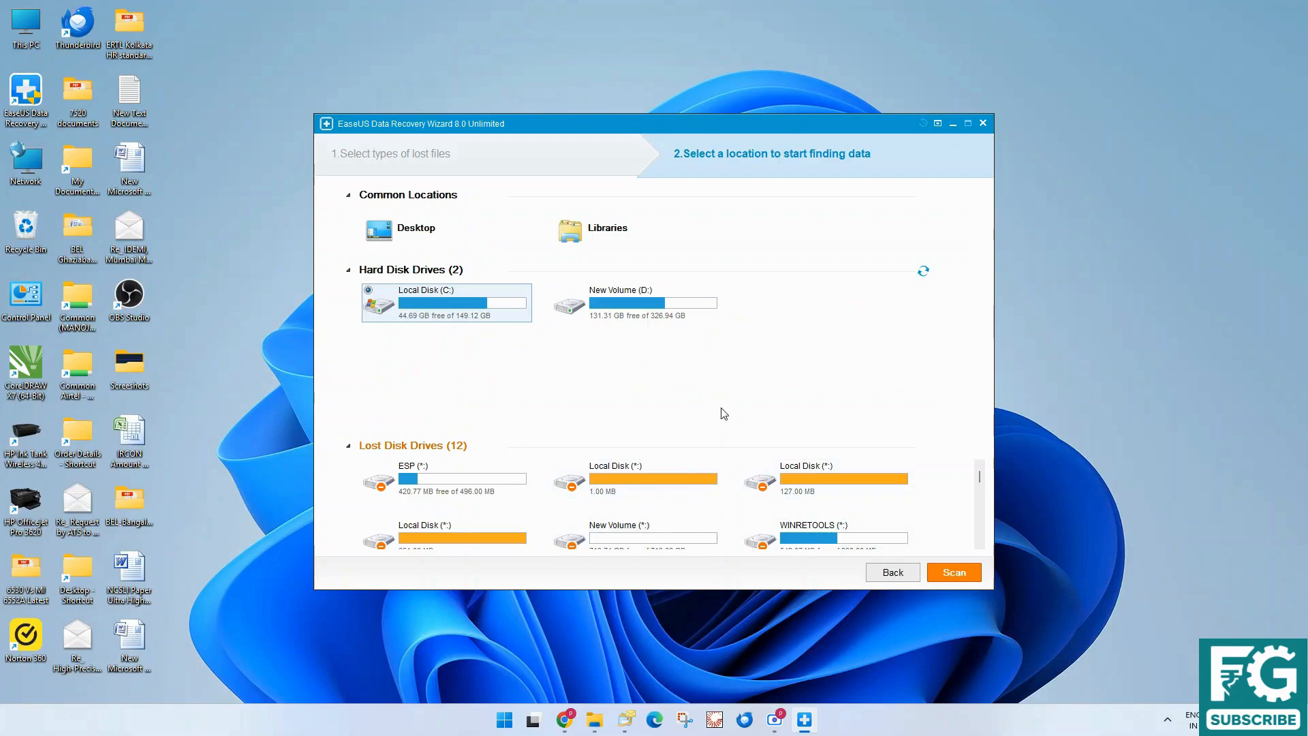
left_click(413, 232)
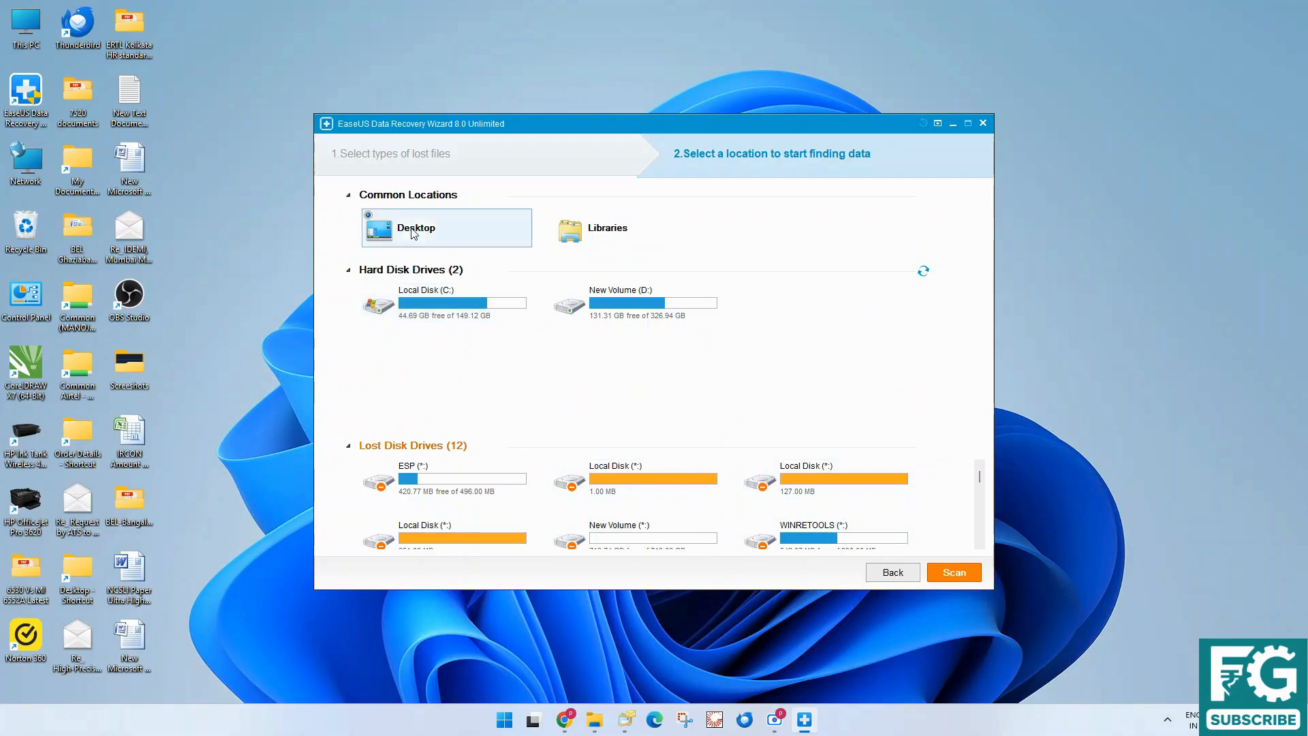
left_click(620, 243)
left_click(462, 242)
left_click(453, 292)
left_click(602, 313)
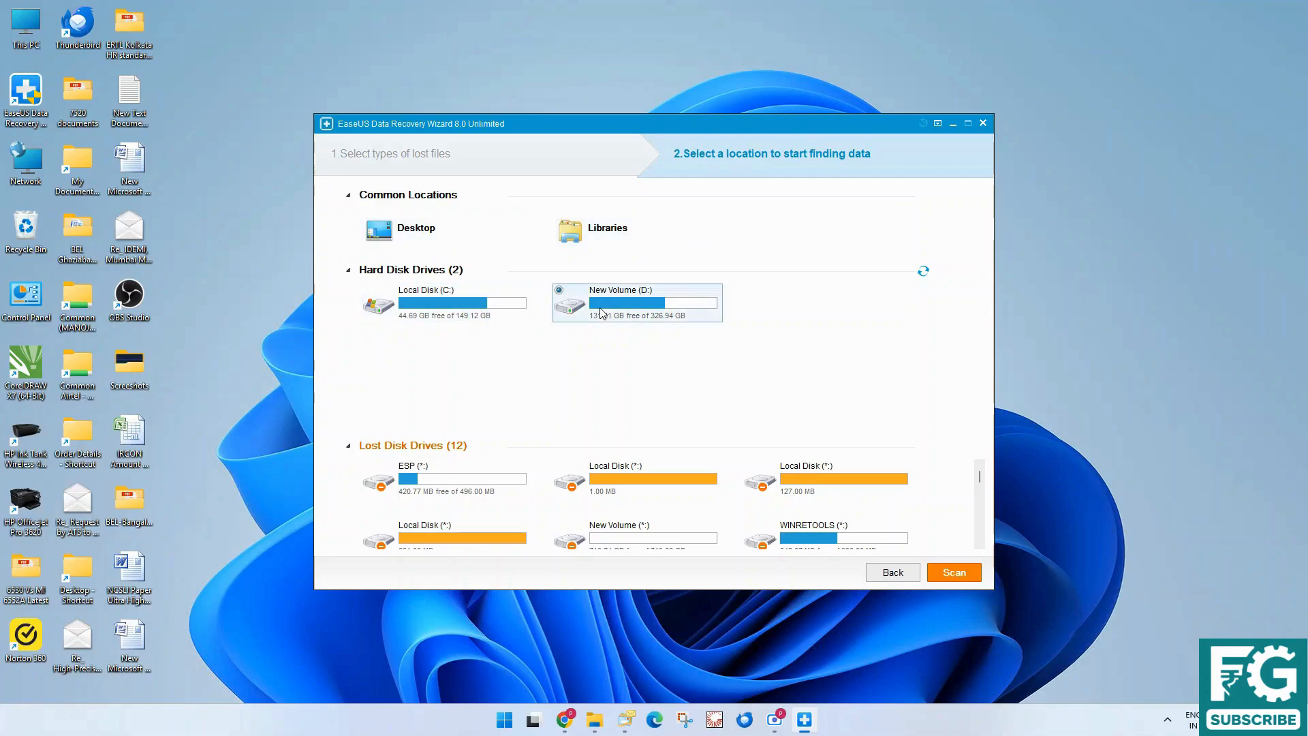
Scan Local Disk (C:) for lost files and dismiss the deep scan notice
mouse_move(980, 484)
left_mouse_down()
mouse_move(982, 522)
mouse_move(977, 494)
left_mouse_up()
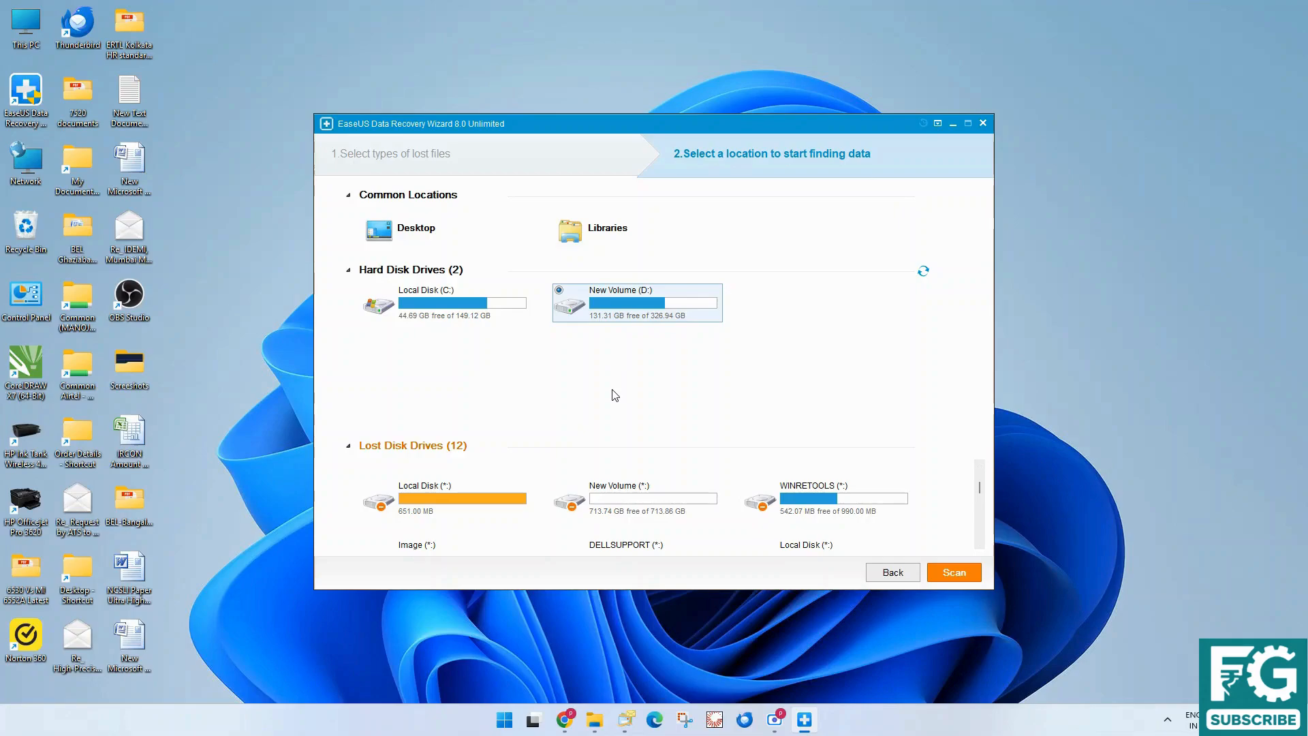
left_click(511, 312)
scroll(727, 505, "down", 5)
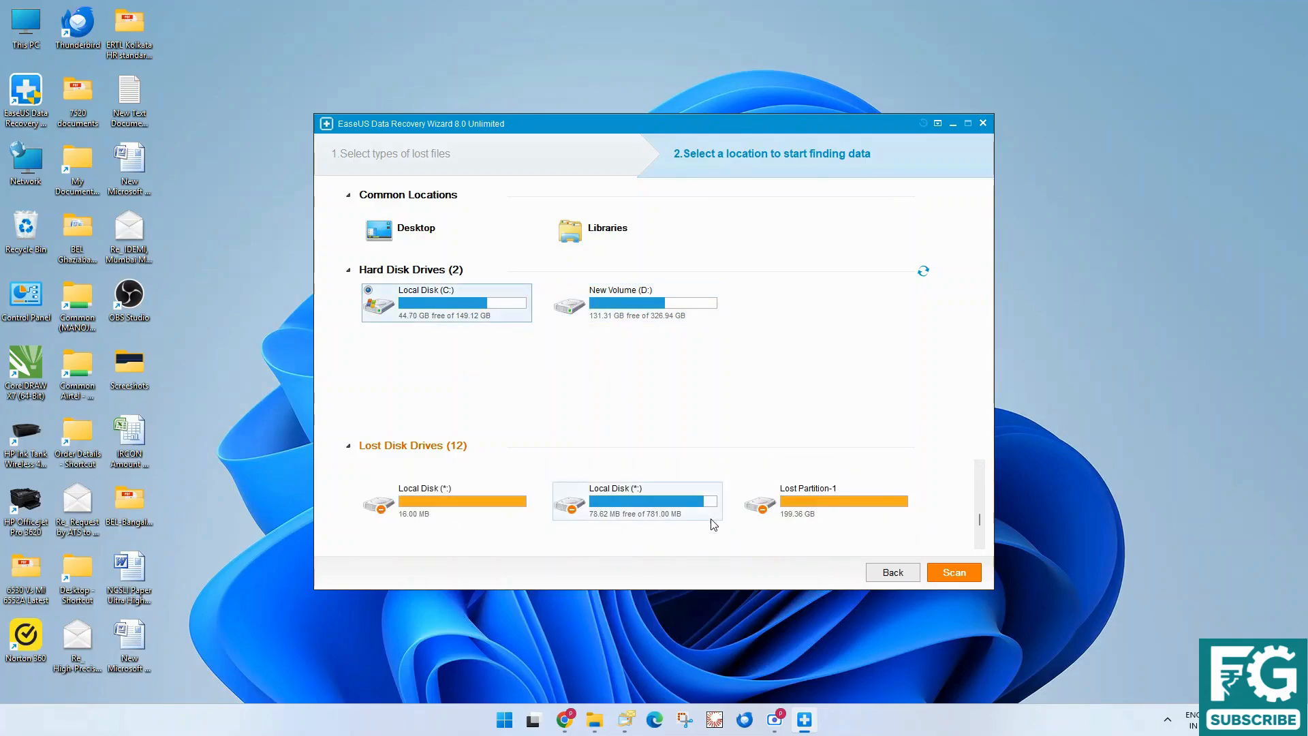
scroll(713, 524, "up", 5)
left_click(599, 306)
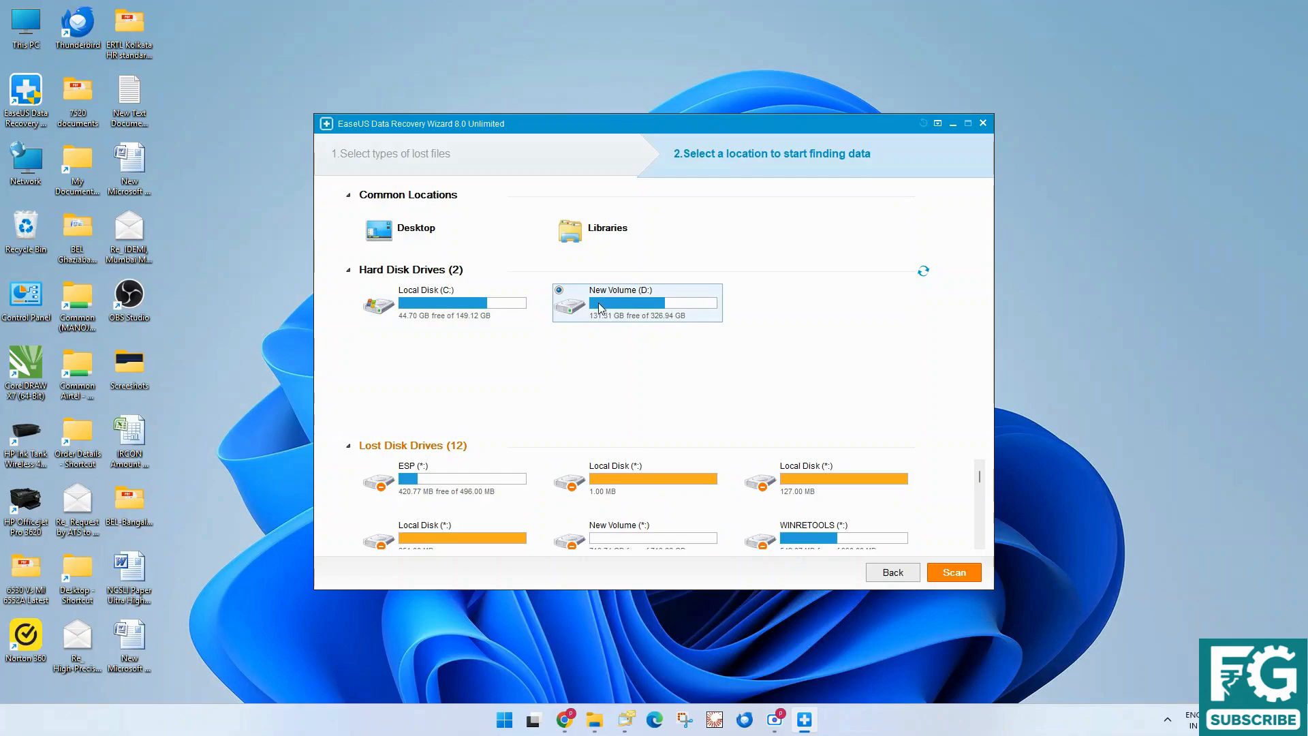
left_click(508, 314)
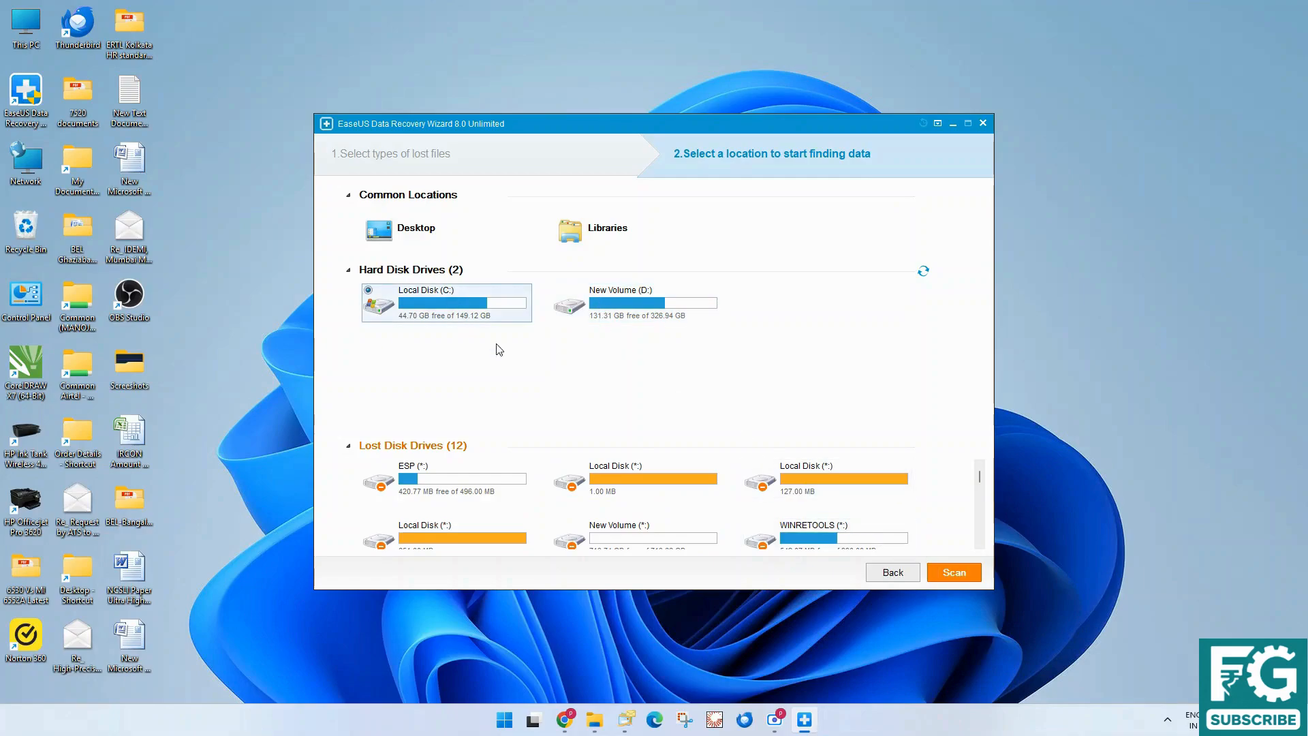
left_click(944, 578)
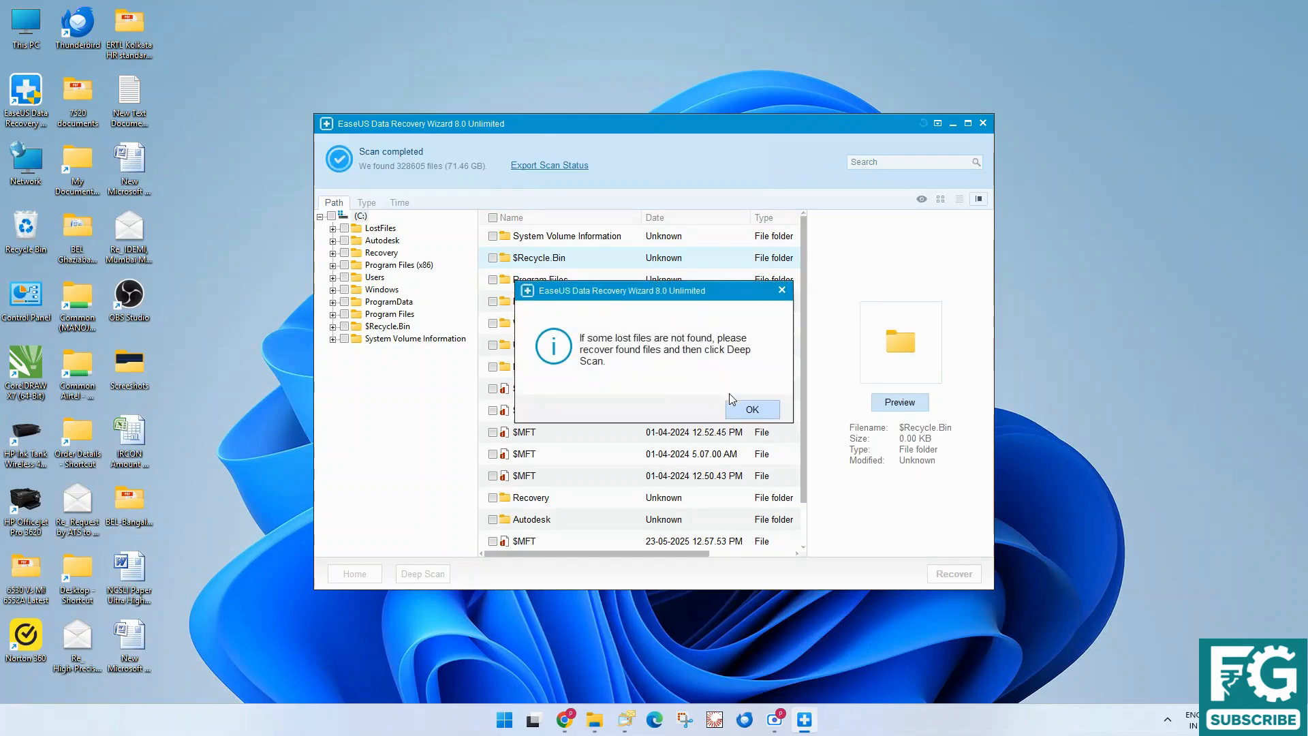
left_click(753, 409)
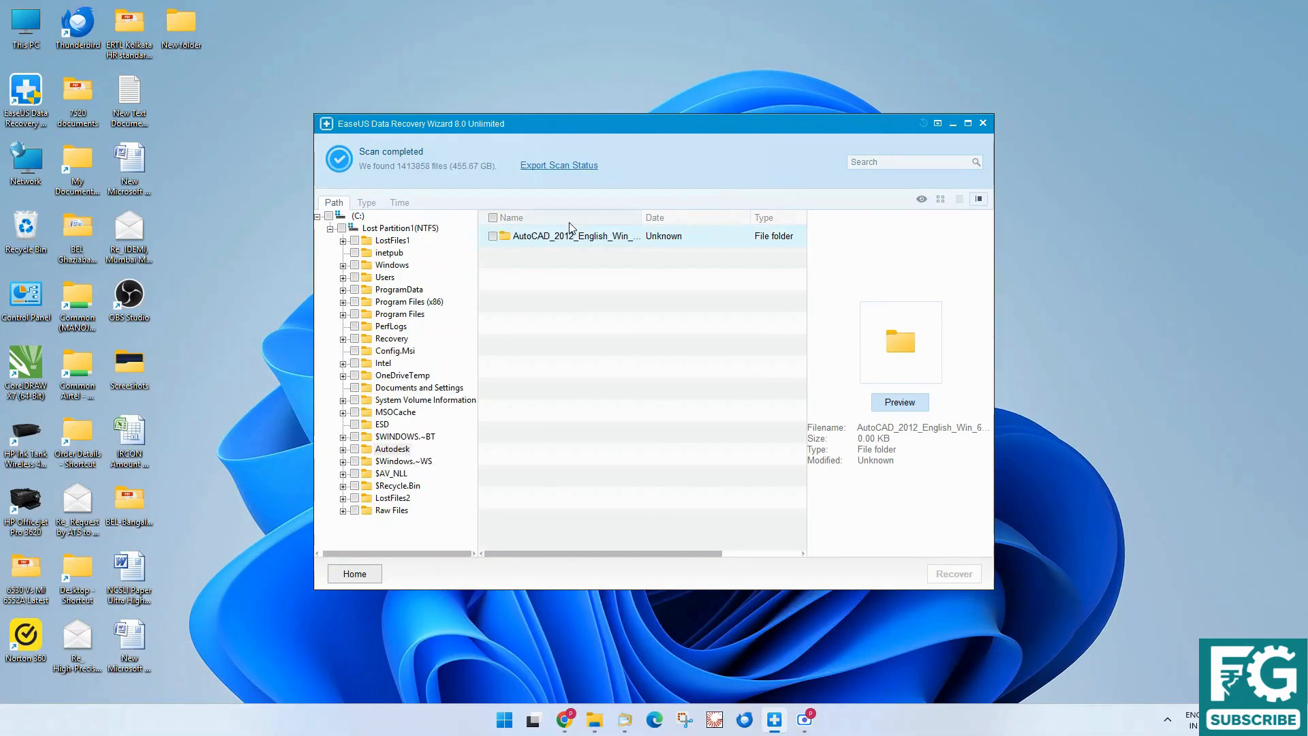
Mark the $Recycle.Bin folder and the AutoCAD 2012 folder under Autodesk for recovery
right_click(1136, 213)
left_click(1172, 272)
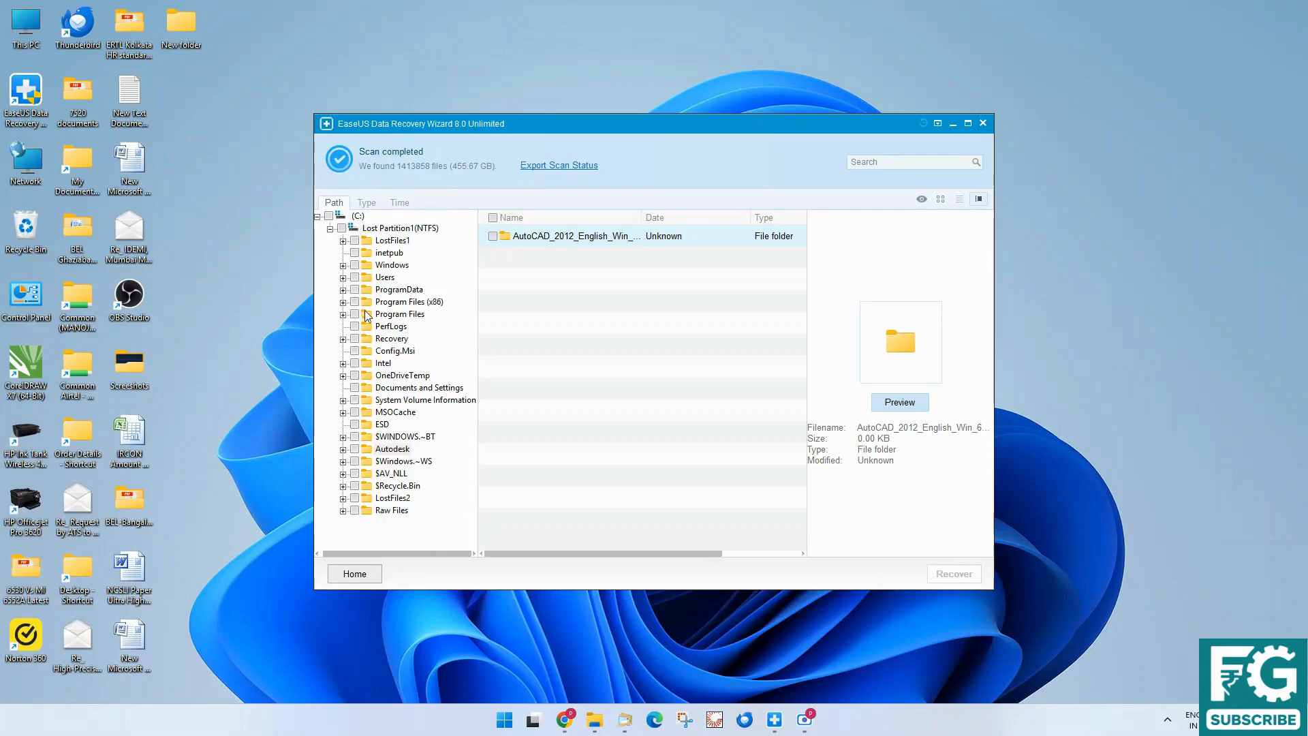
left_click(355, 486)
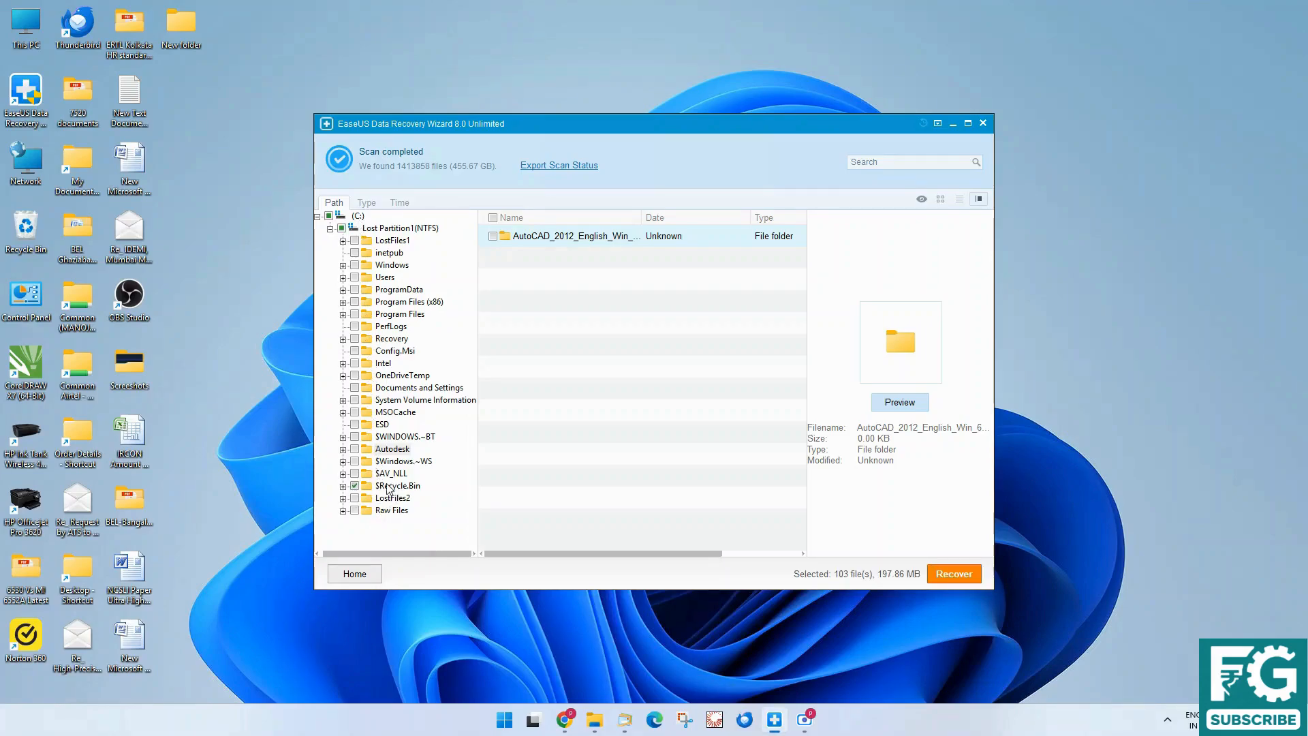
left_click(493, 237)
Recover the marked files, saving them to New folder on the desktop
left_click(947, 578)
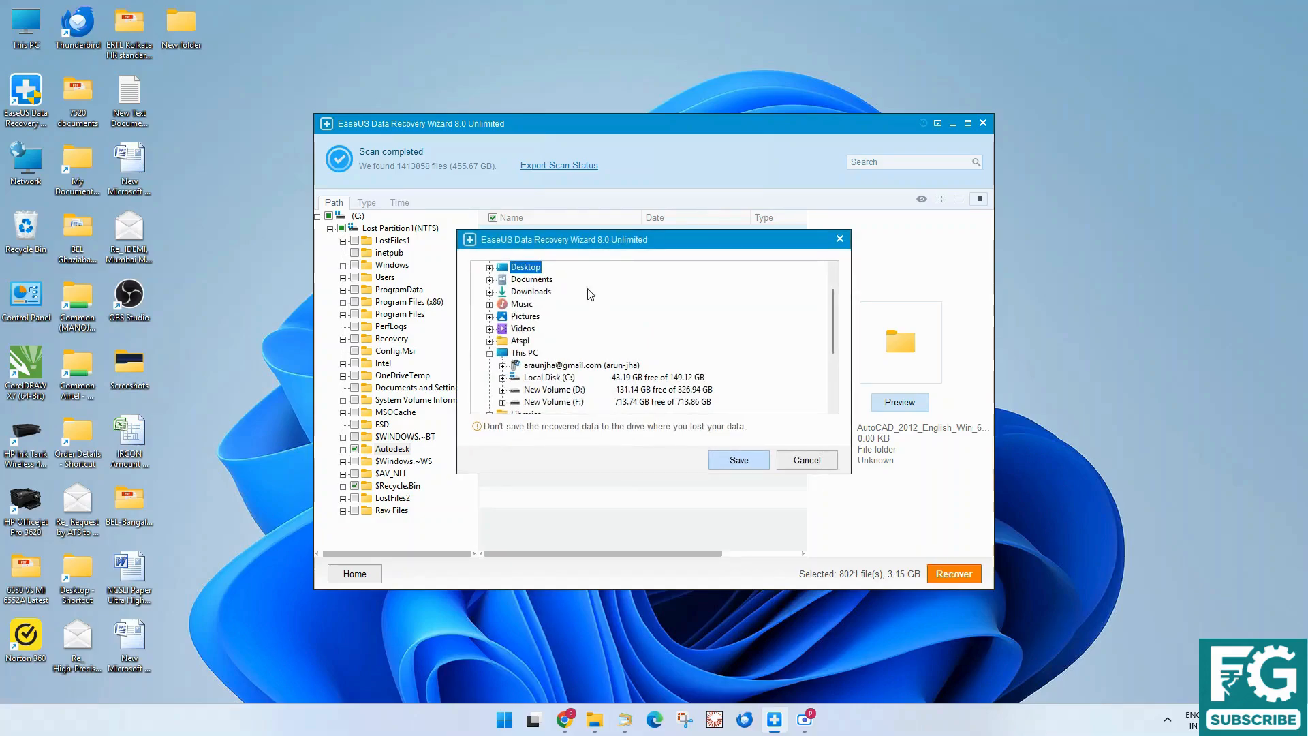
scroll(554, 363, "down", 3)
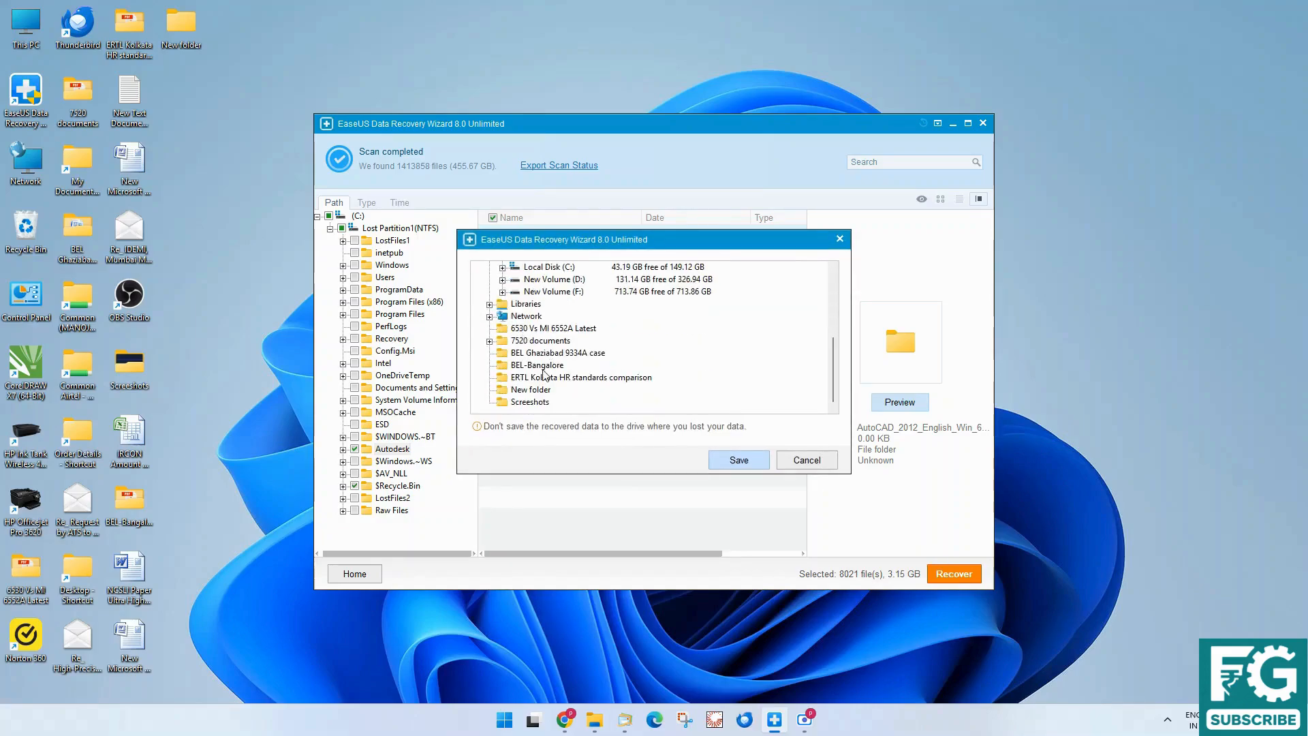
left_click(532, 390)
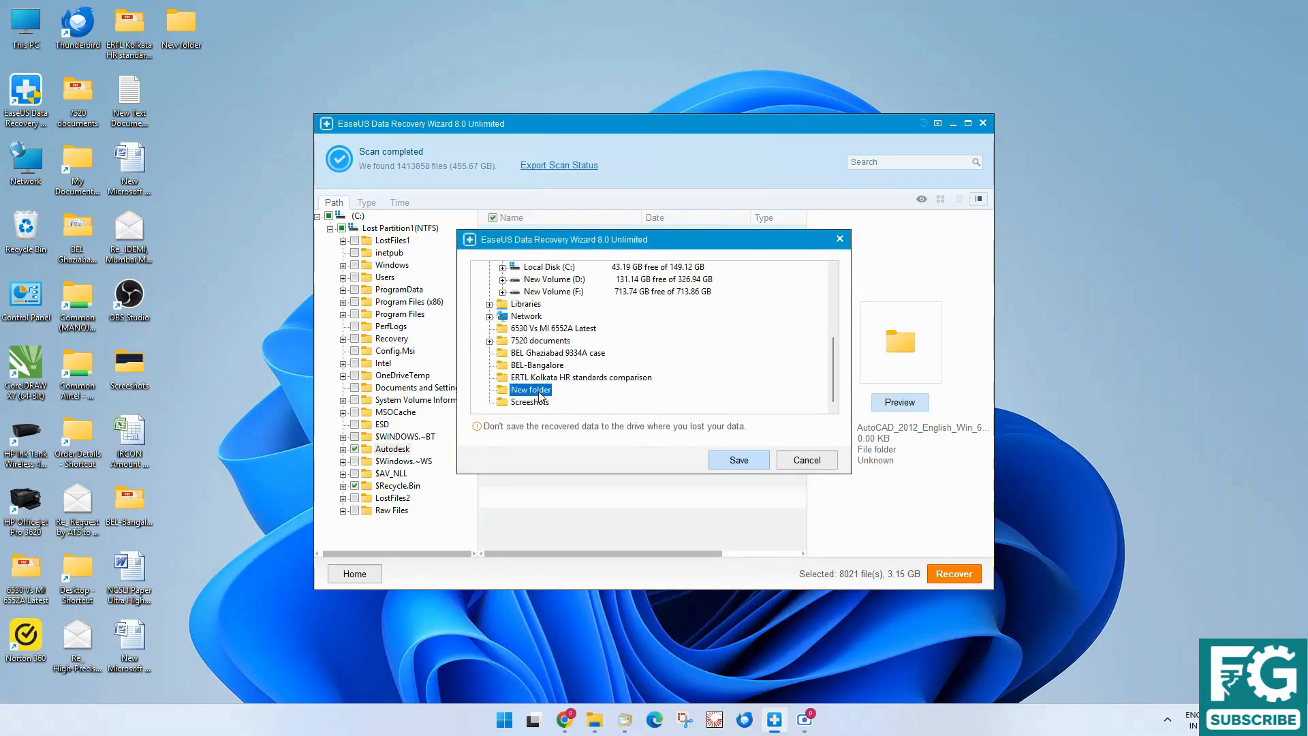
left_click(737, 461)
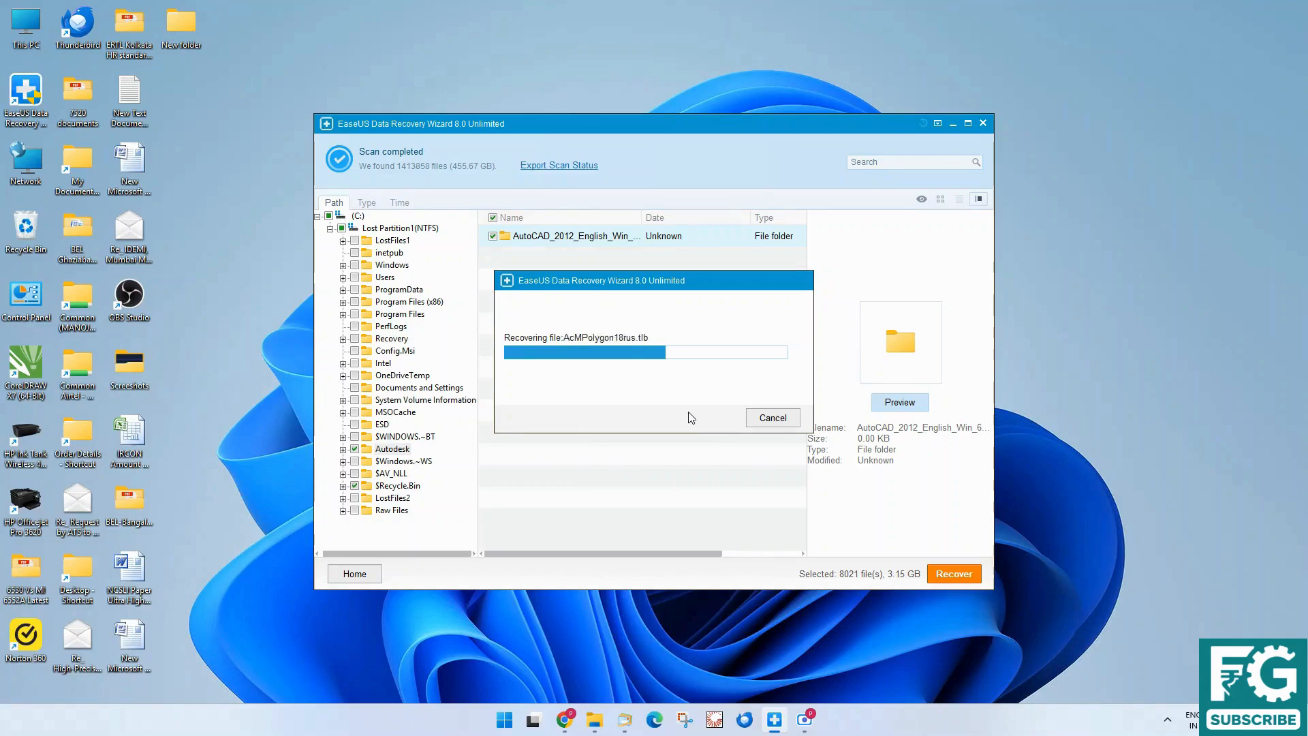
left_click_drag(612, 280, 620, 243)
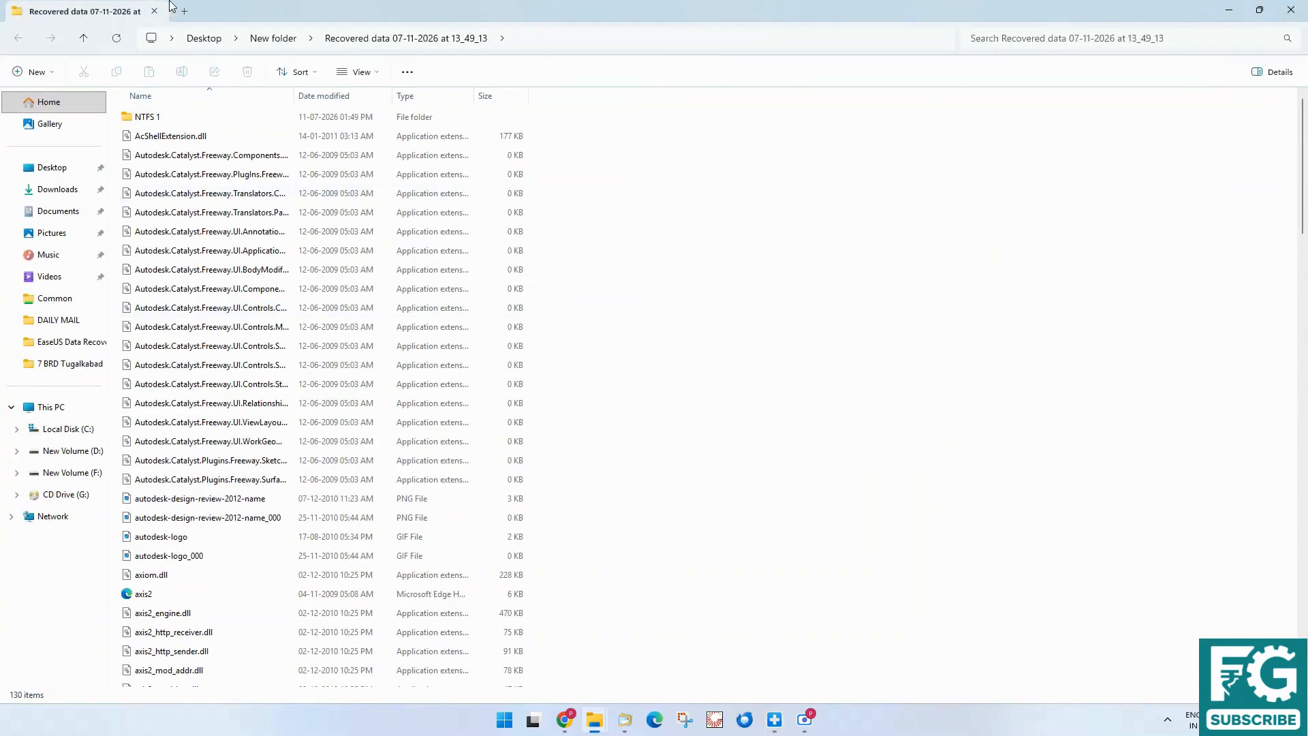
Examine the list of recovered files and the contents of the NTFS 1 > $Recycle.Bin folder
scroll(227, 340, "down", 10)
scroll(227, 340, "down", 15)
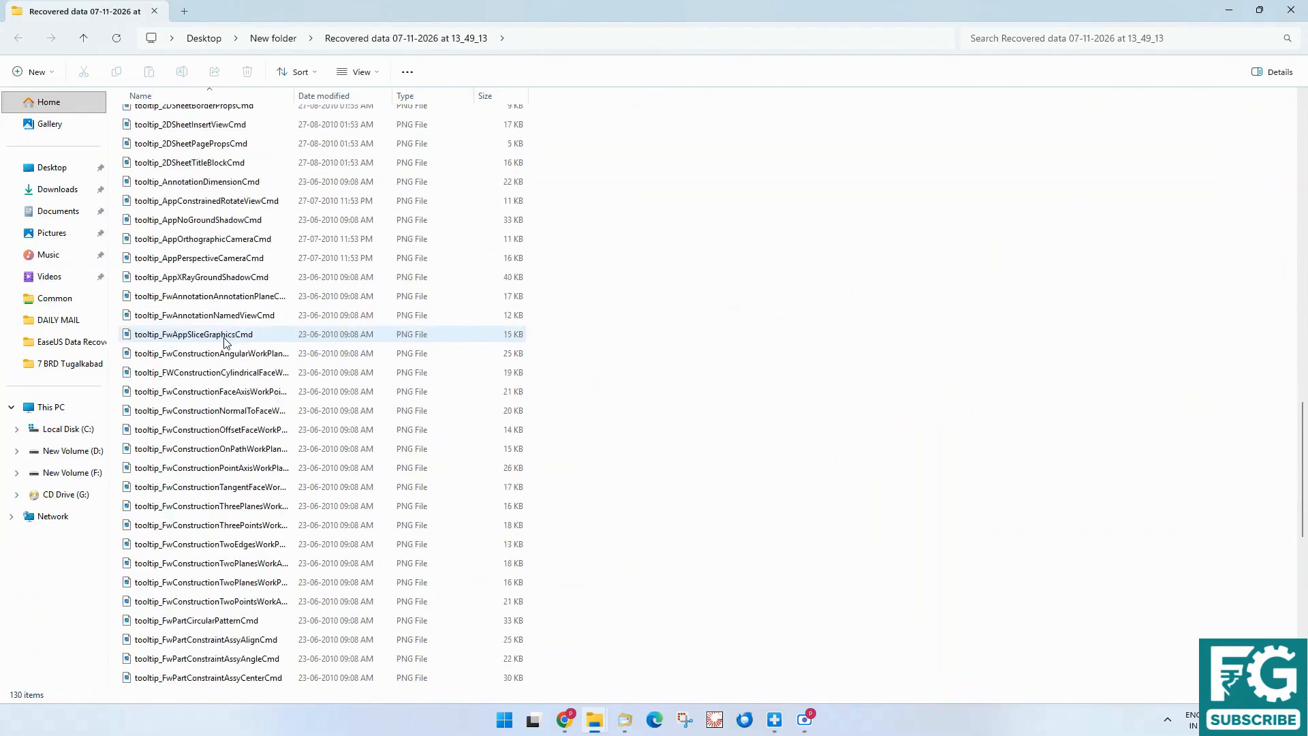
scroll(222, 341, "up", 20)
double_click(154, 118)
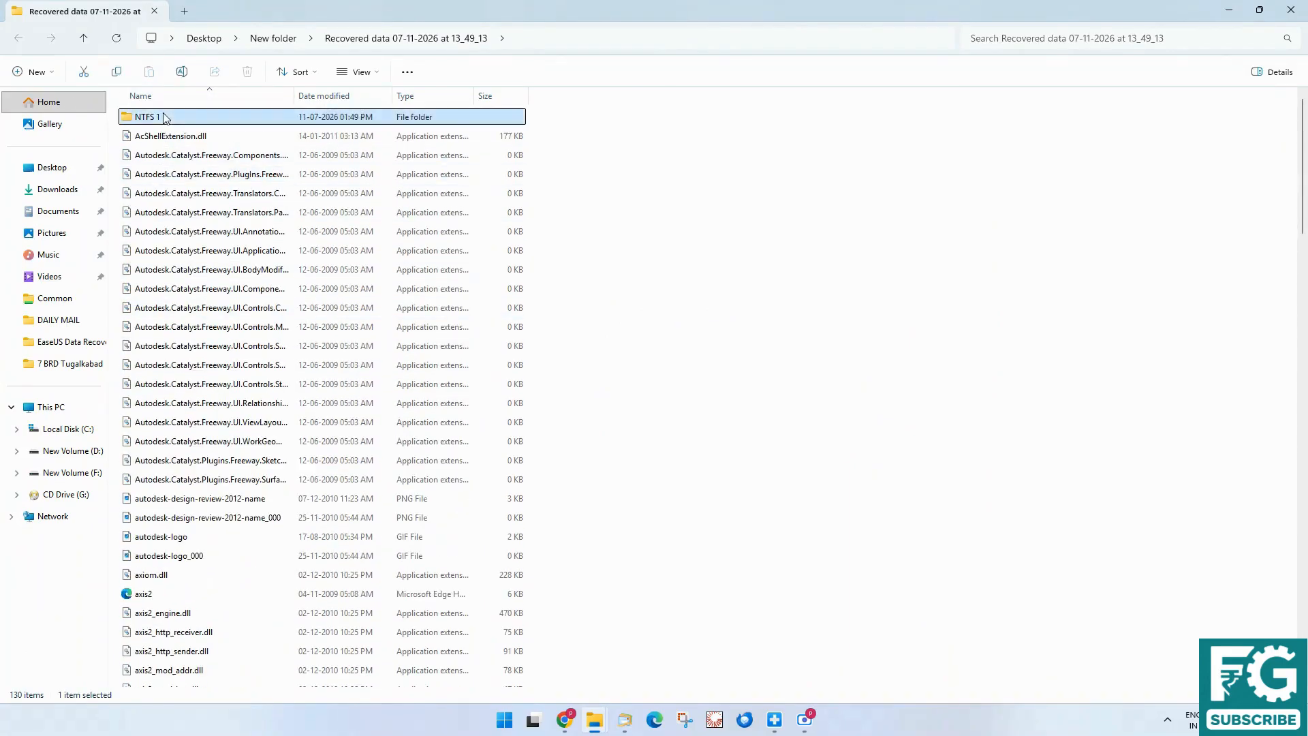
left_click(161, 122)
double_click(161, 122)
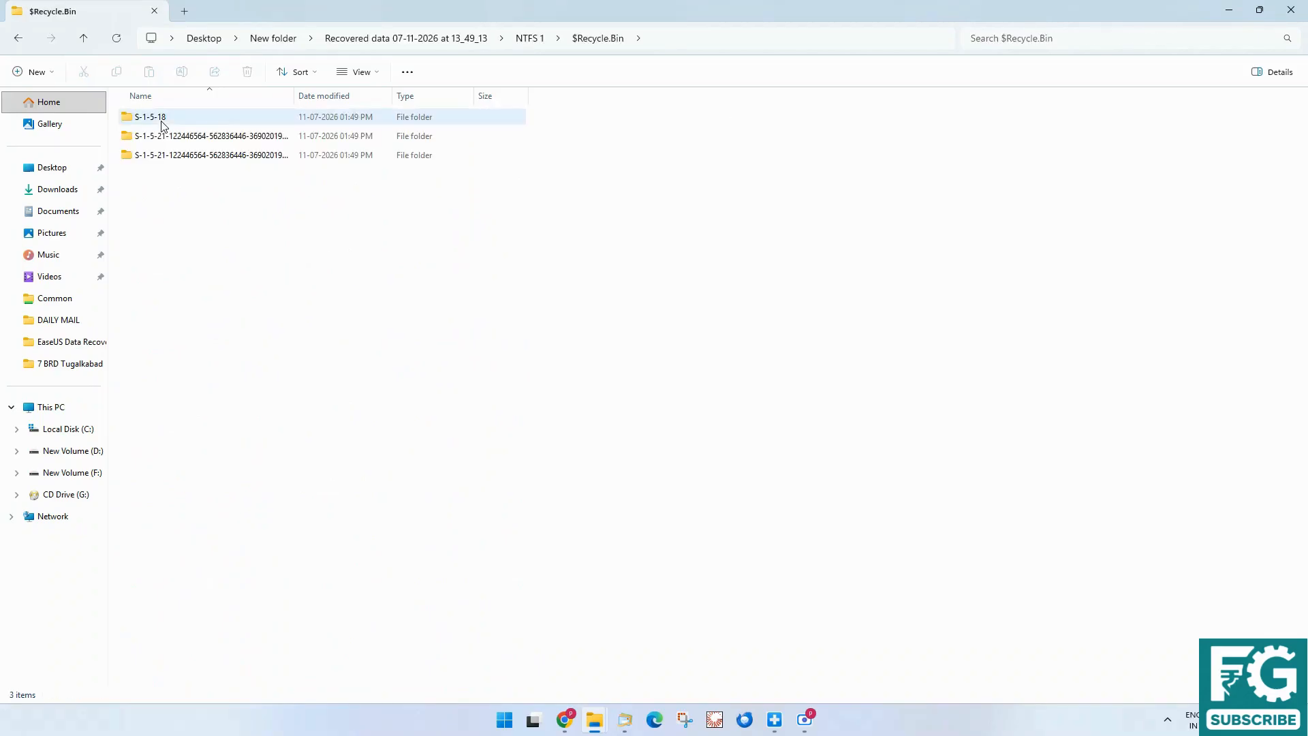
left_click(84, 39)
left_click(84, 39)
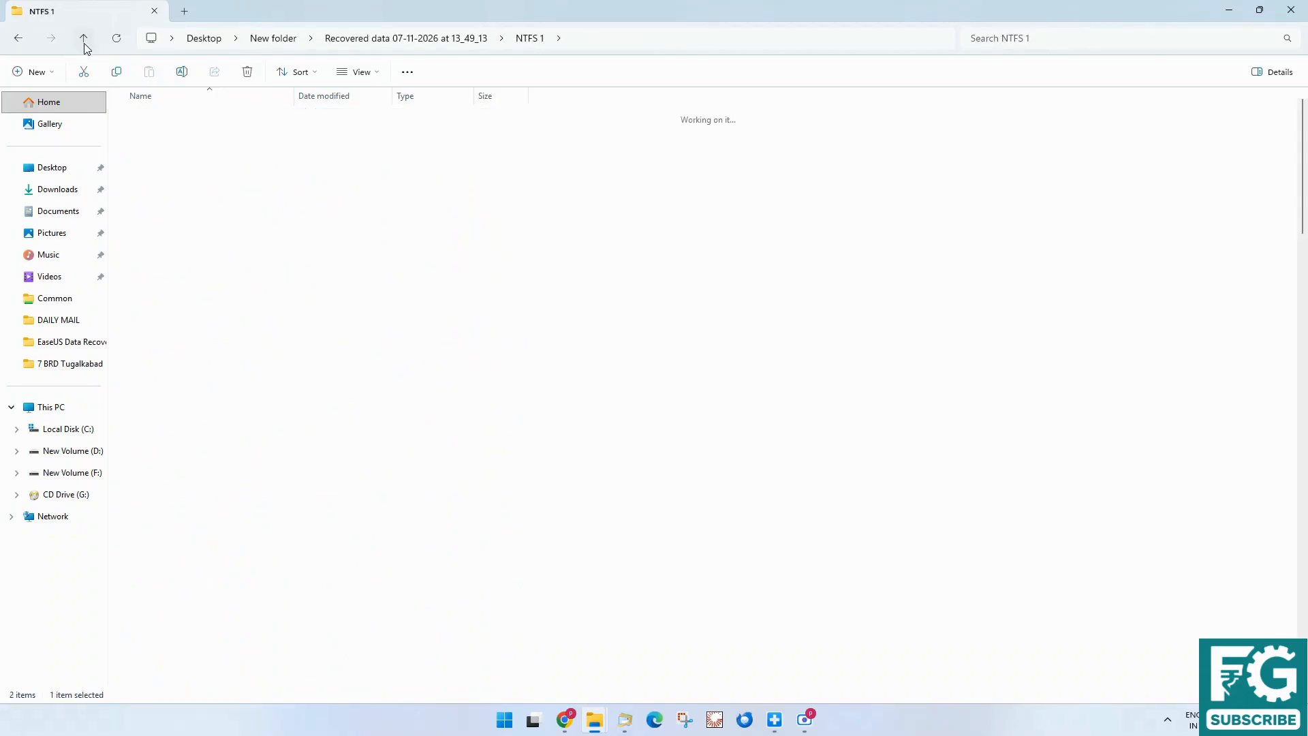
Examine the recovered contents of NTFS 1 > Autodesk > AutoCAD_2012_English_Win_64bit and return to the NTFS 1 folder
double_click(155, 118)
left_click(161, 137)
double_click(162, 137)
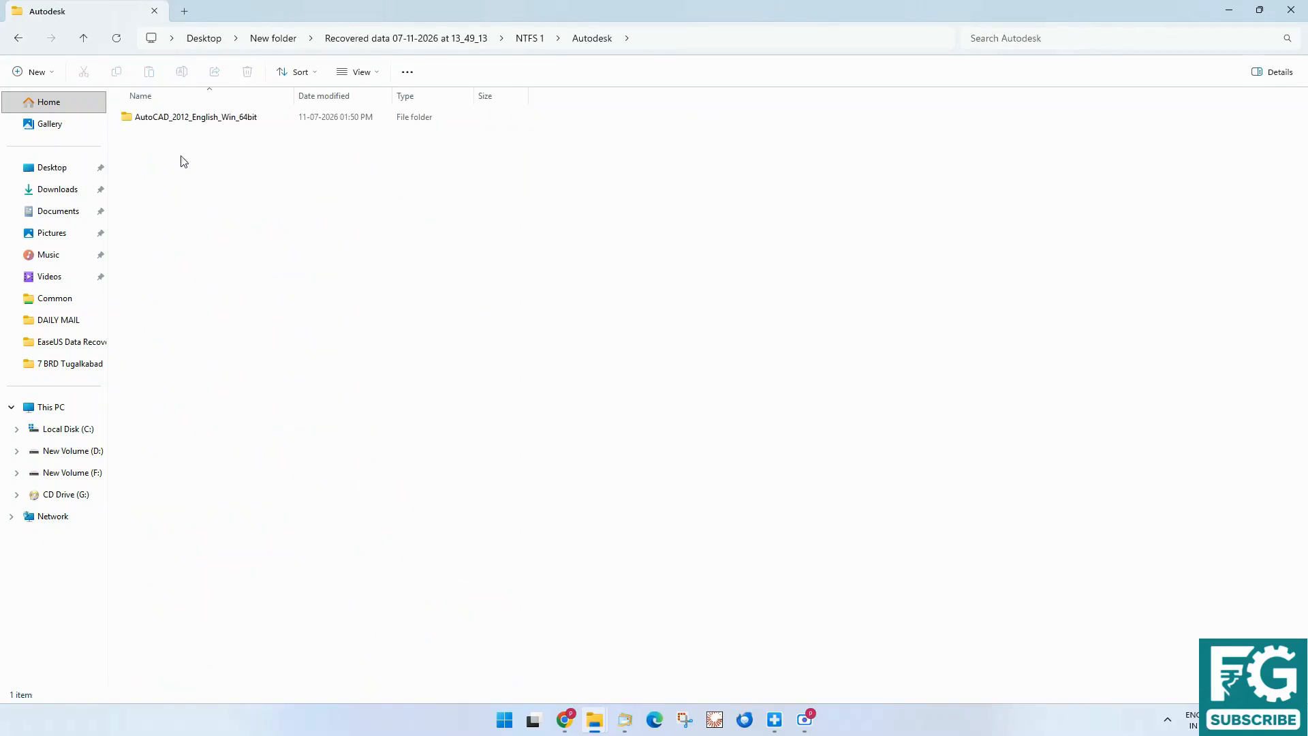
double_click(154, 119)
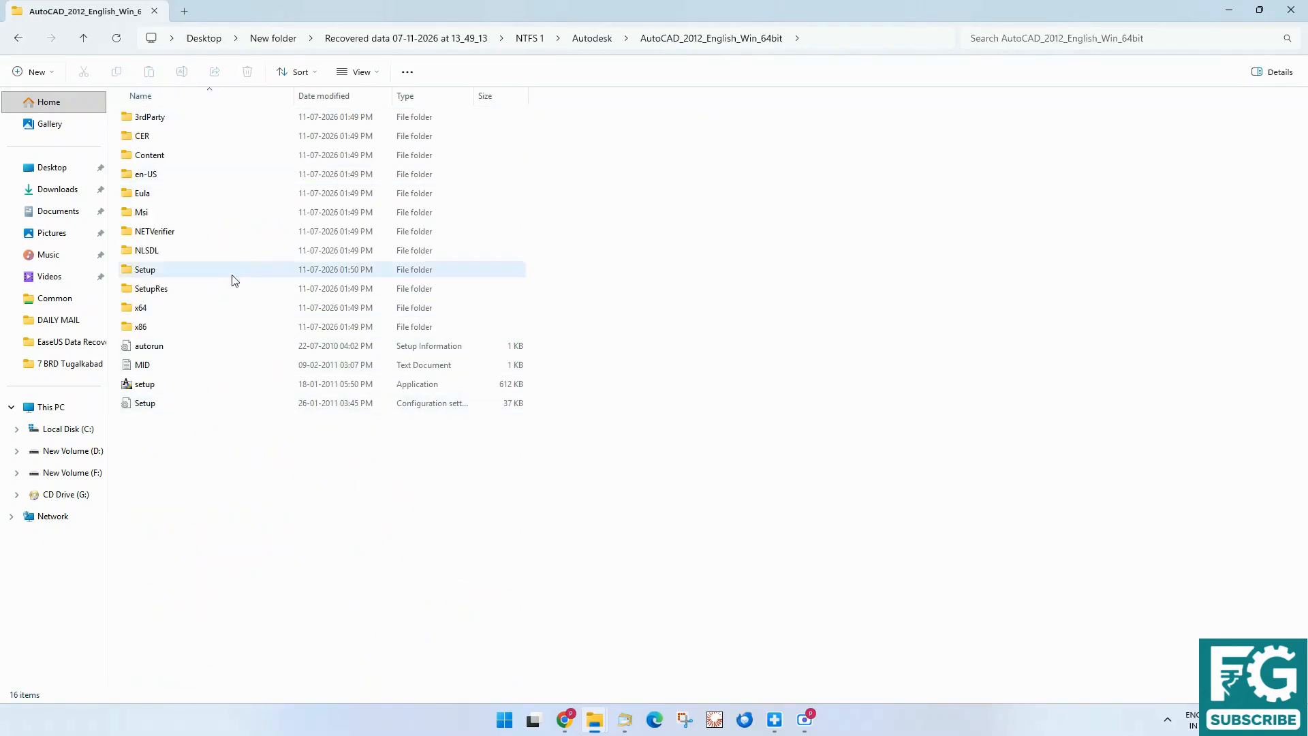
left_click(85, 41)
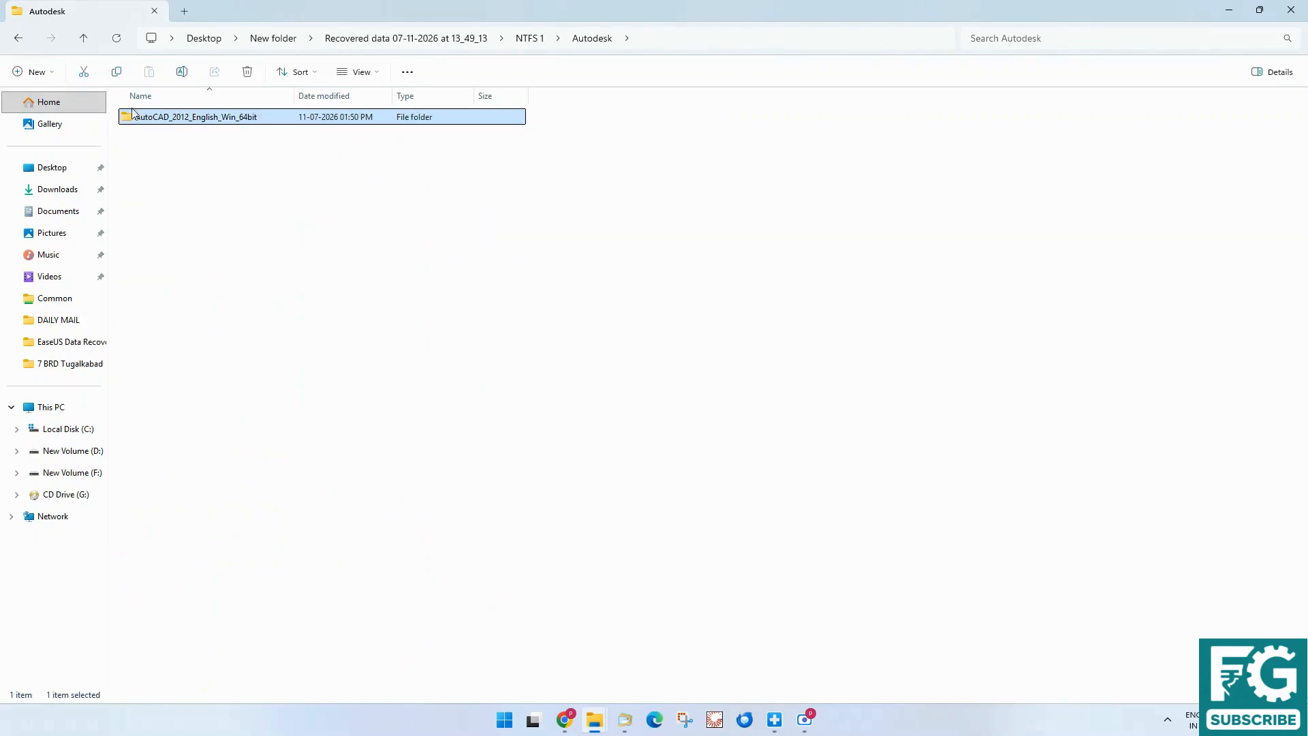
left_click(85, 39)
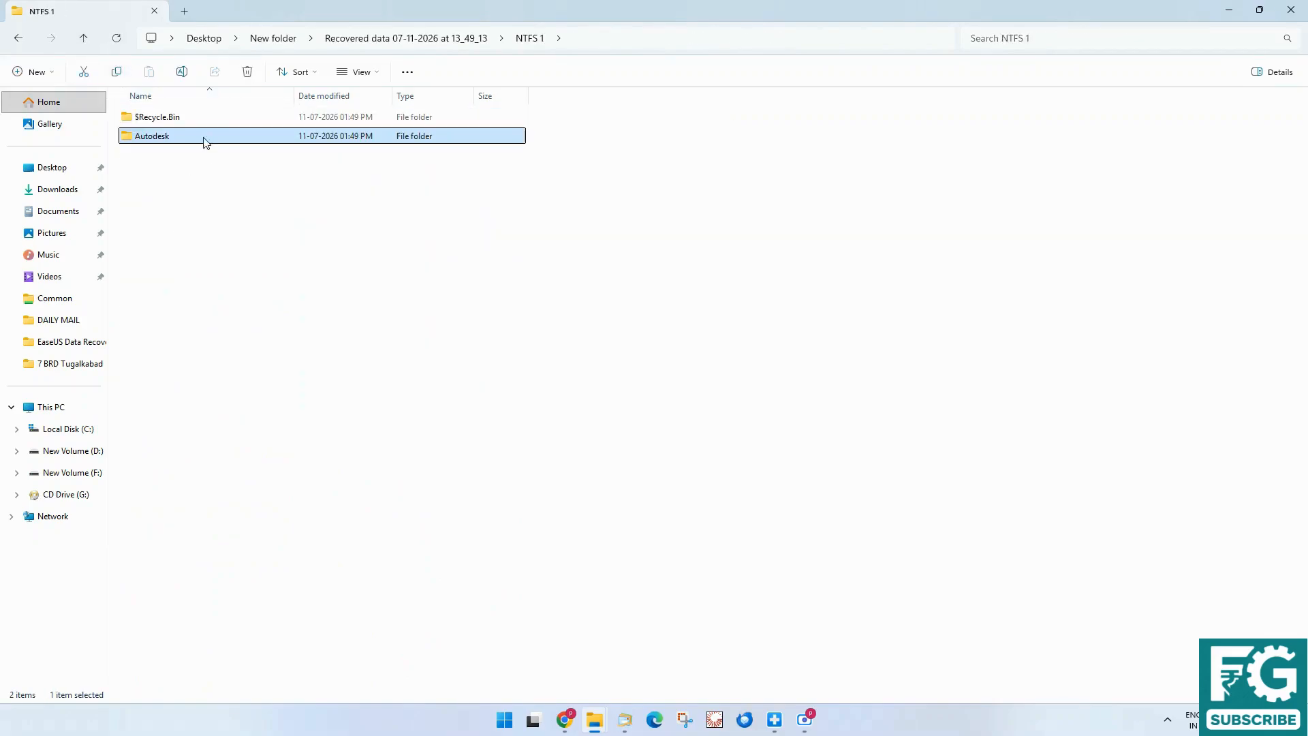
View the size and file count in the recovered Autodesk folder's properties, and close them
double_click(156, 138)
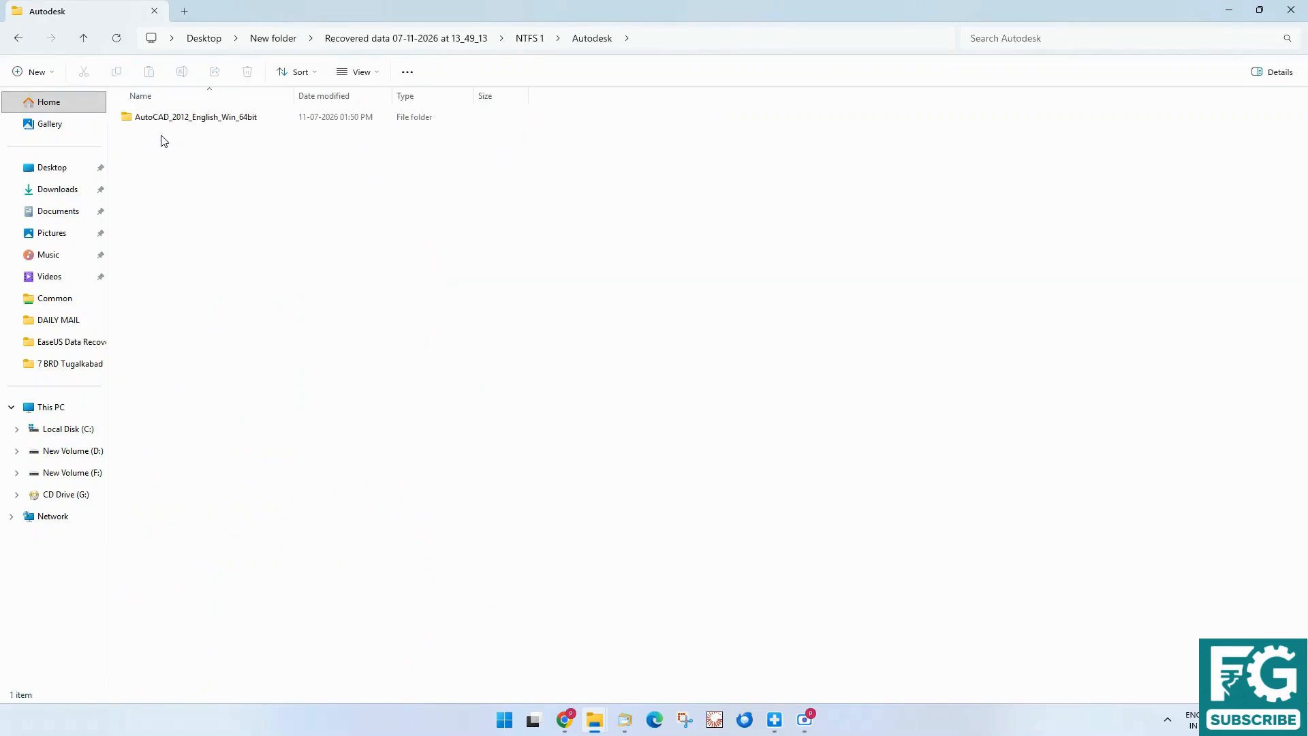
left_click(85, 40)
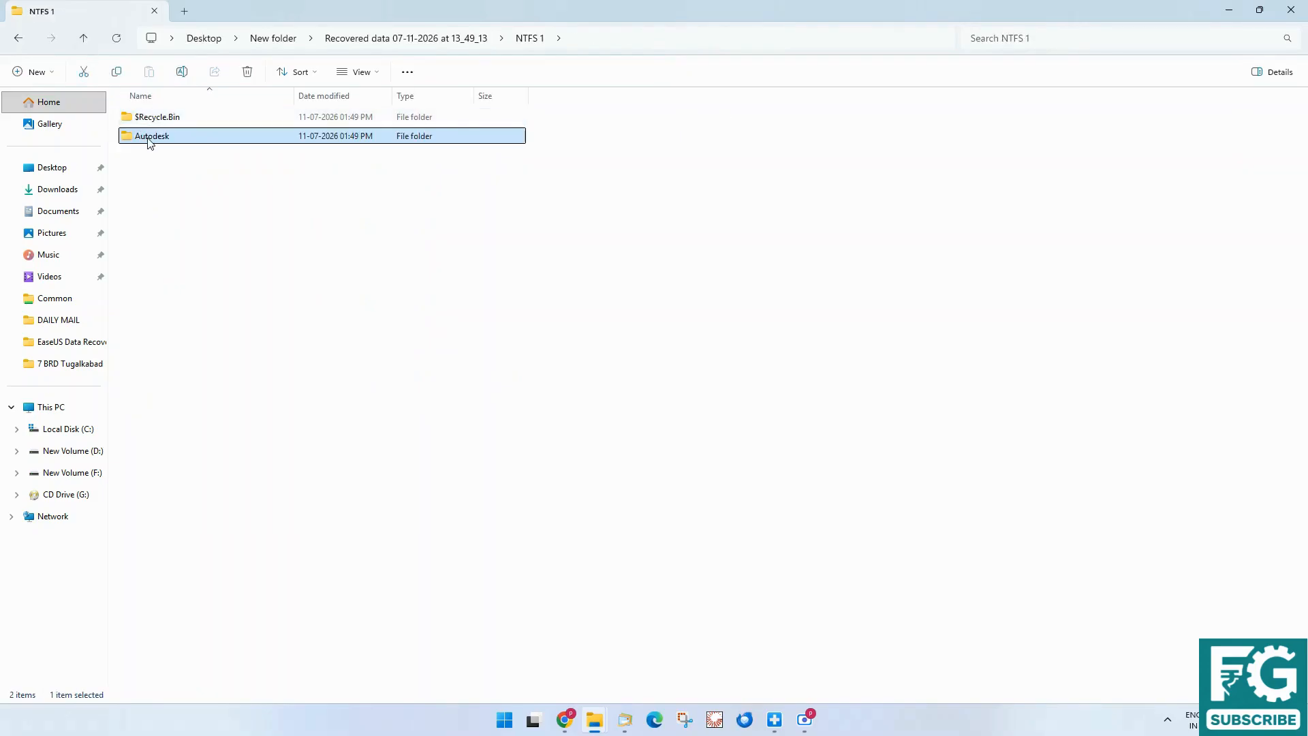
right_click(150, 142)
left_click(208, 345)
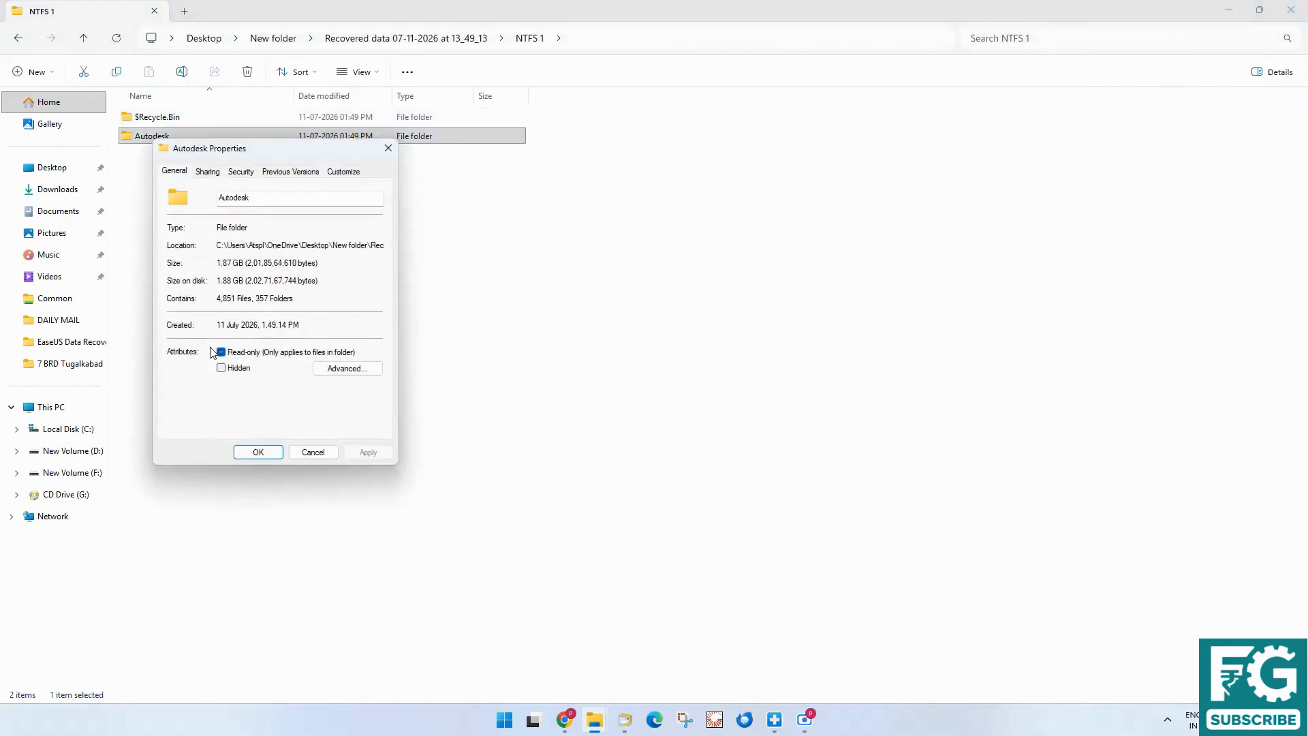
left_click(314, 453)
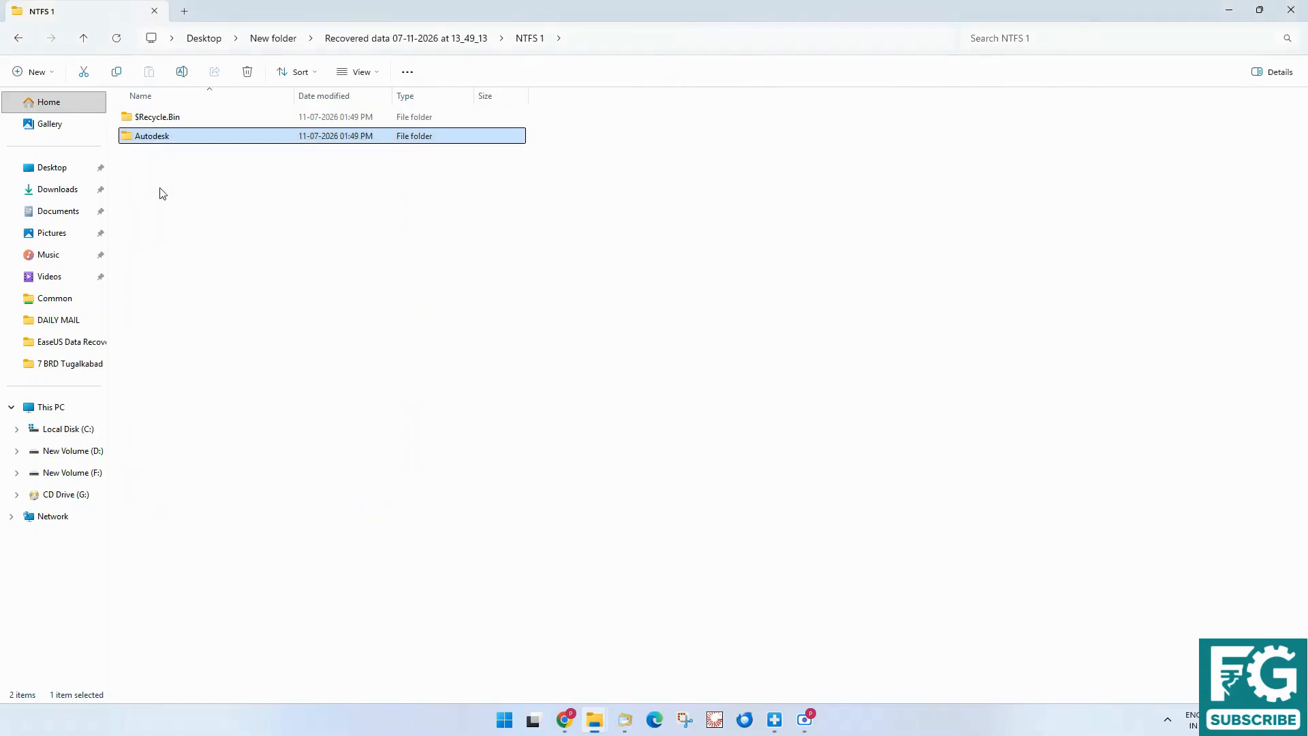
Check the setup files in Autodesk > AutoCAD_2012_English_Win_64bit, go back up, and minimize the folder window
double_click(164, 142)
double_click(158, 123)
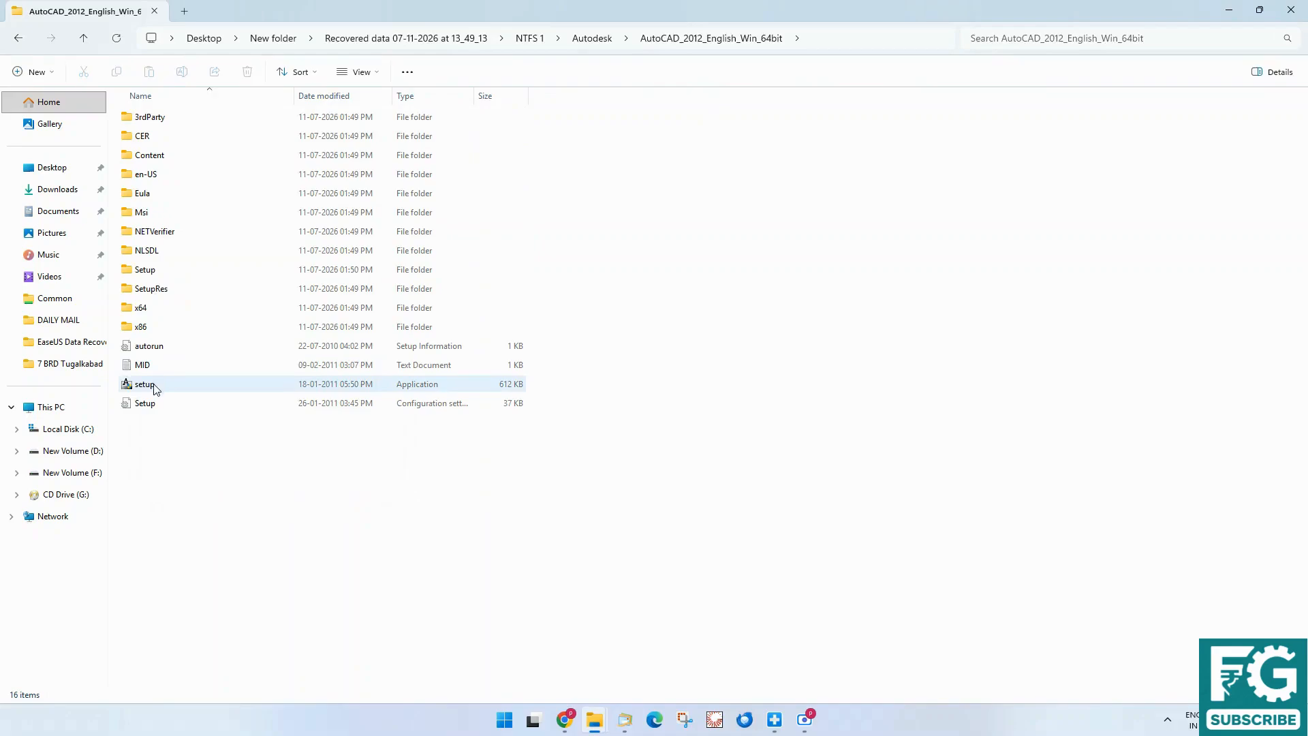
left_click(83, 39)
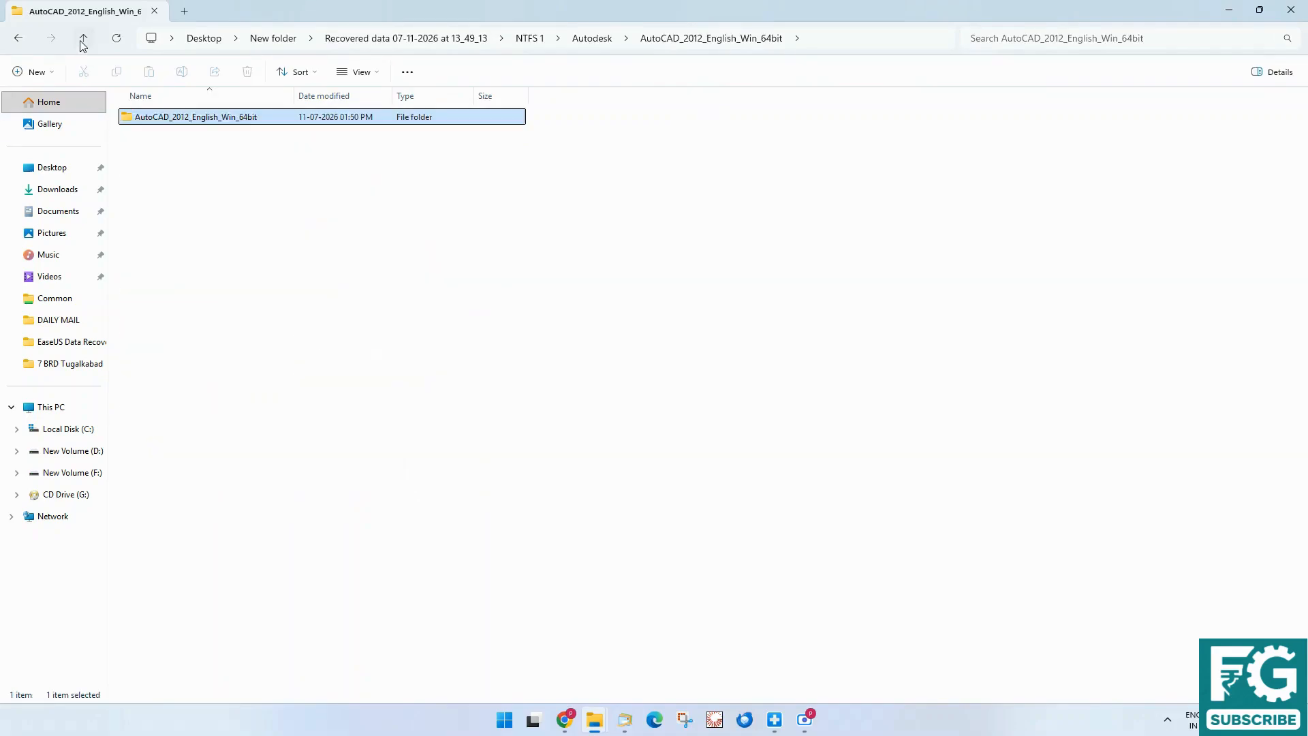
left_click(82, 41)
left_click(1225, 10)
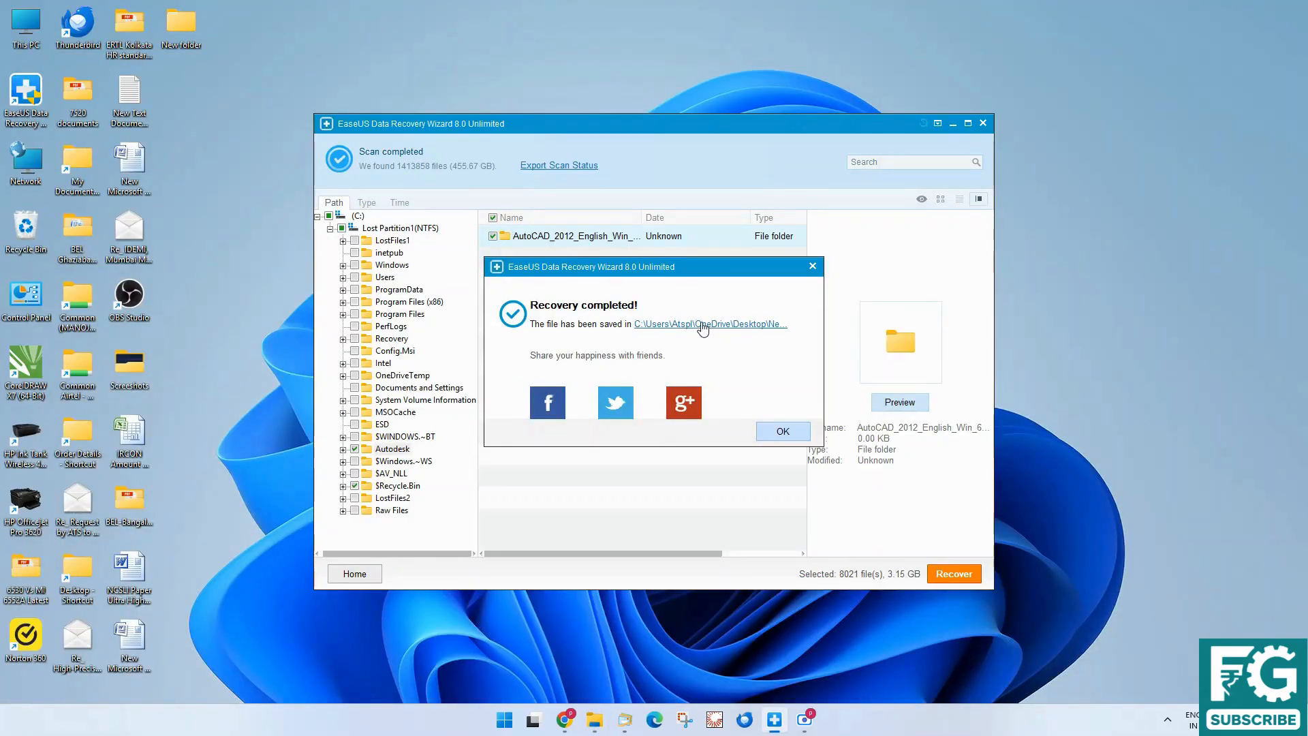
Open the saved location from the recovery completion message and enter the NTFS 1 folder
left_click(723, 325)
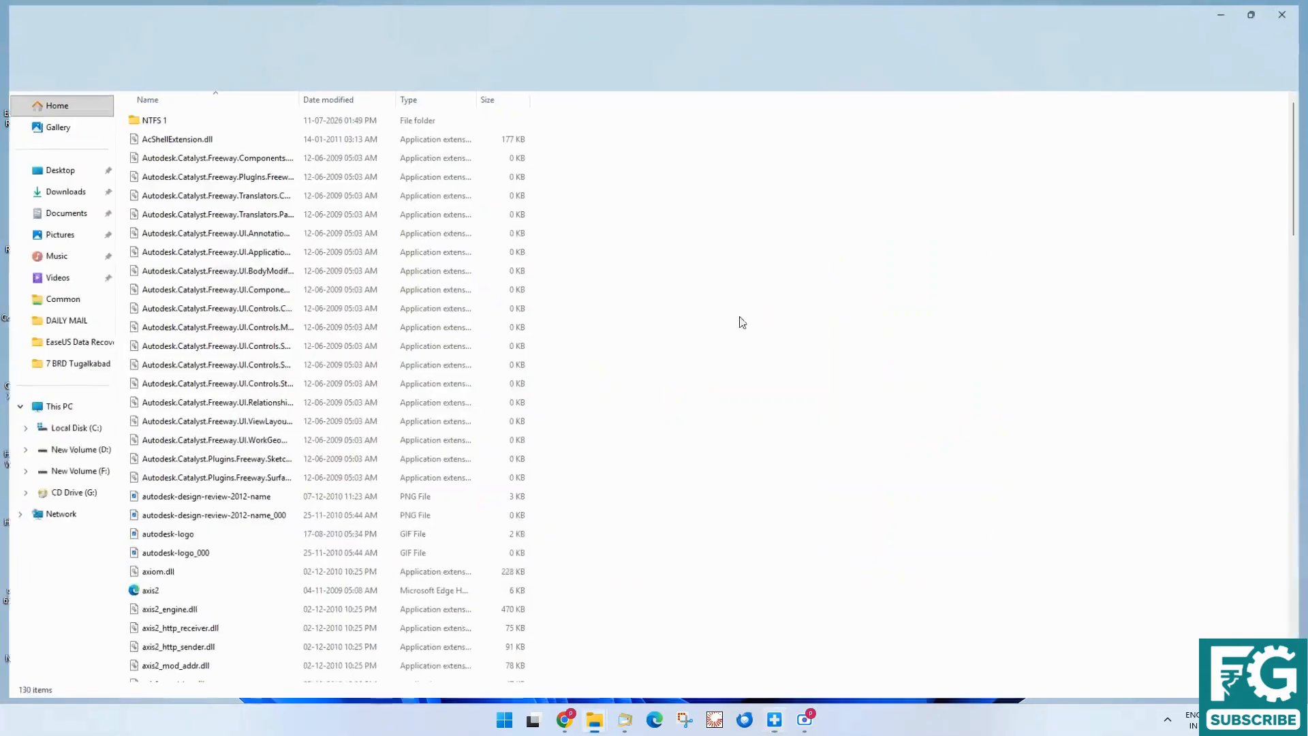
double_click(147, 116)
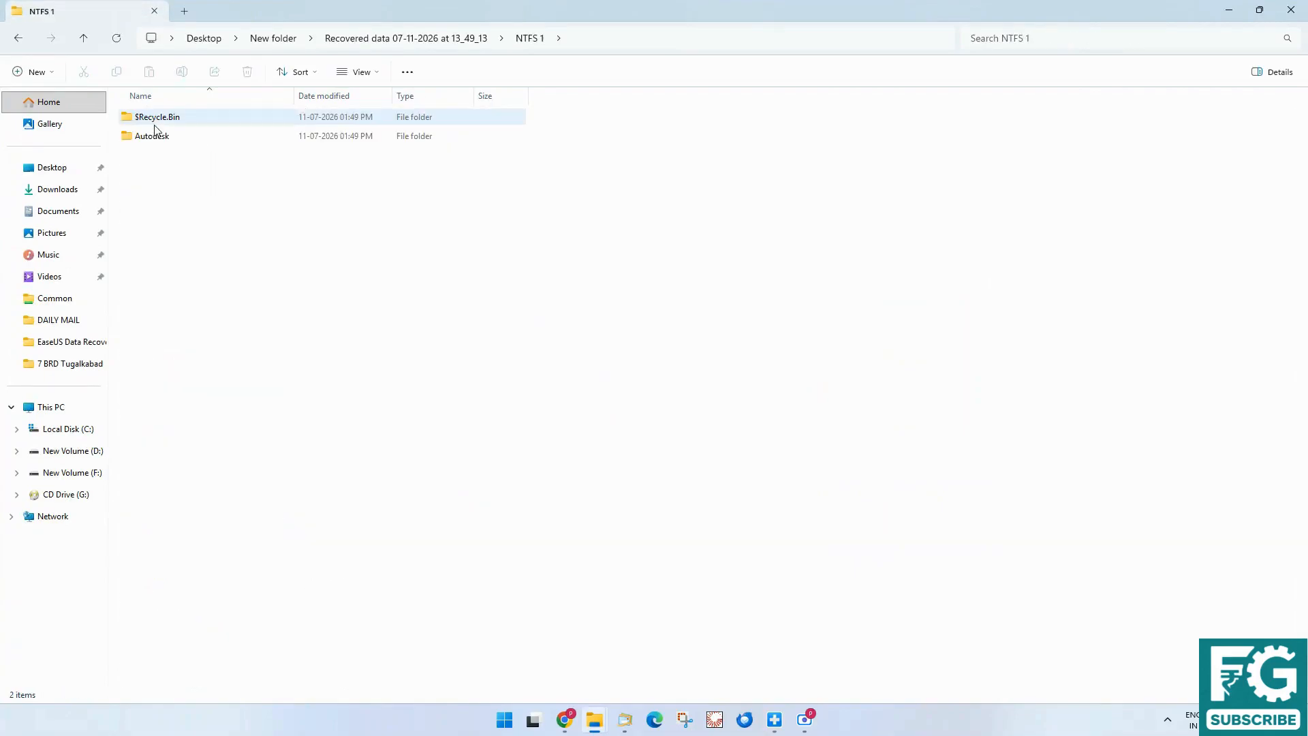
Close the recovered NTFS 1 folder window, dismiss the recovery completion message, and return the recovery wizard to its home page
left_click(1292, 10)
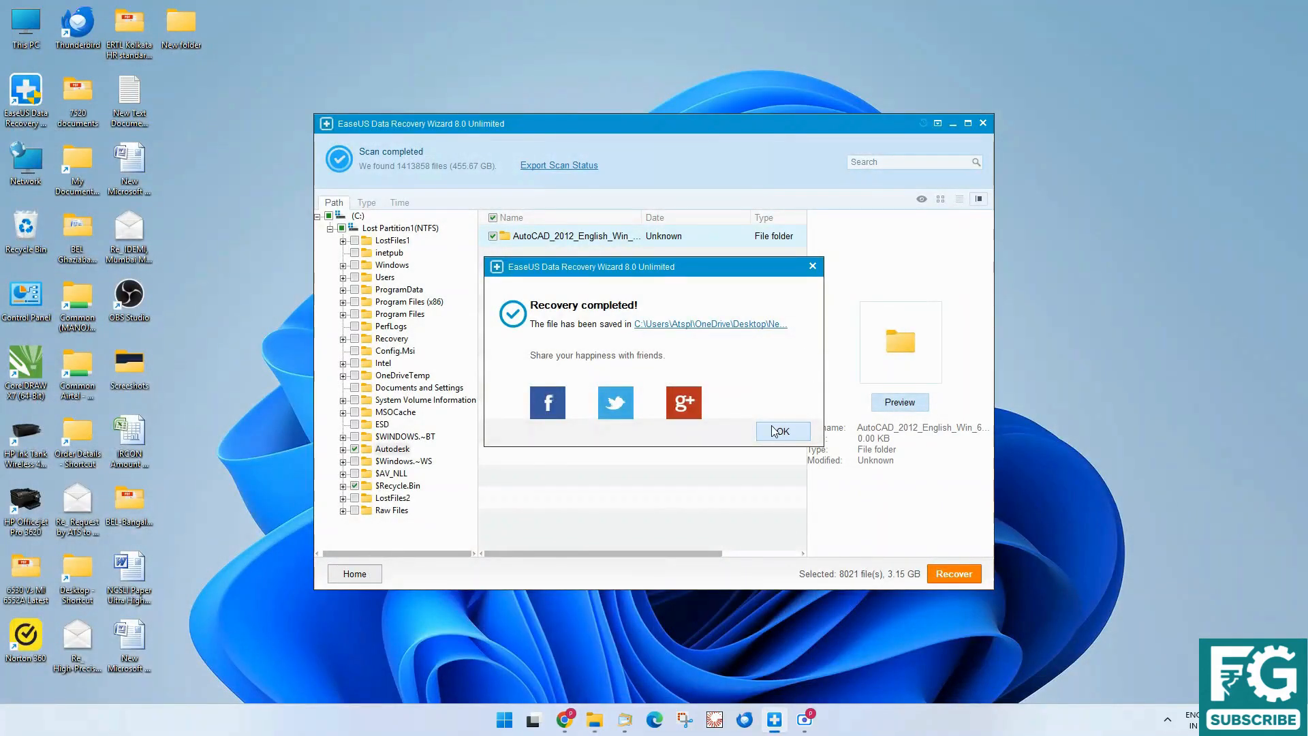
left_click(784, 432)
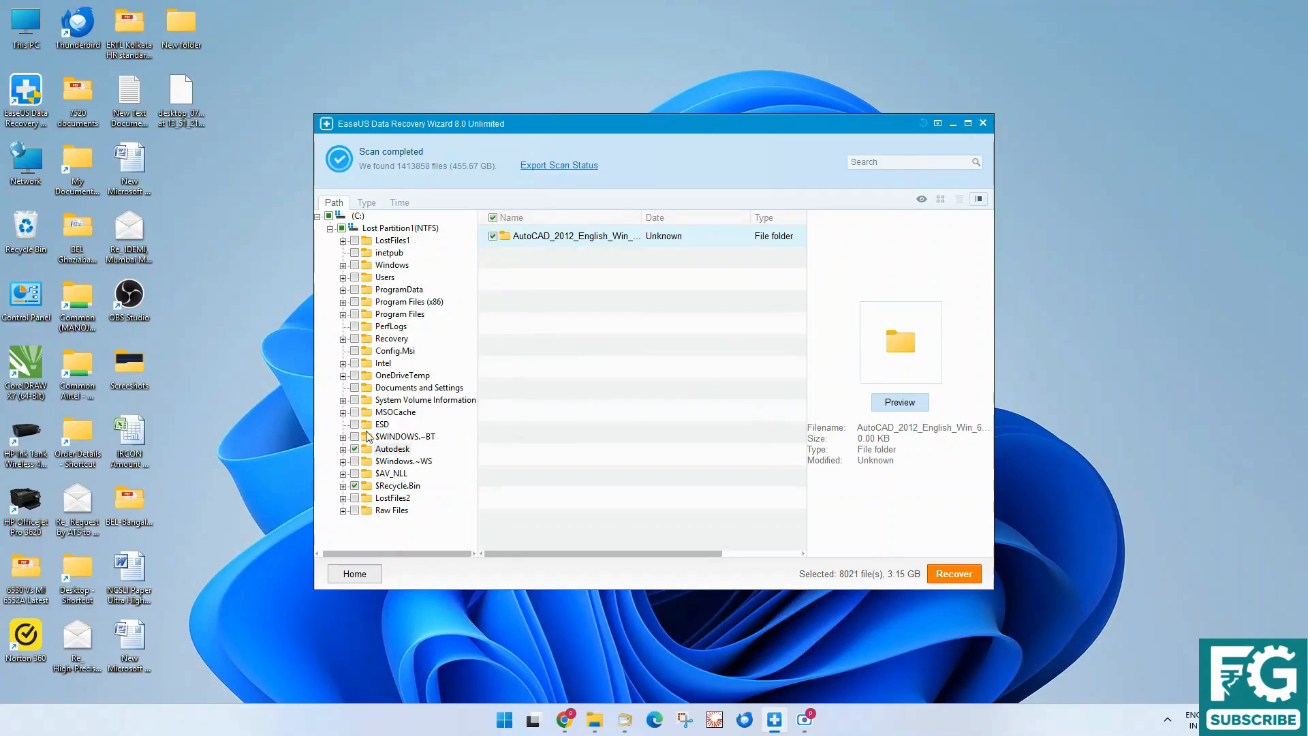
left_click(355, 574)
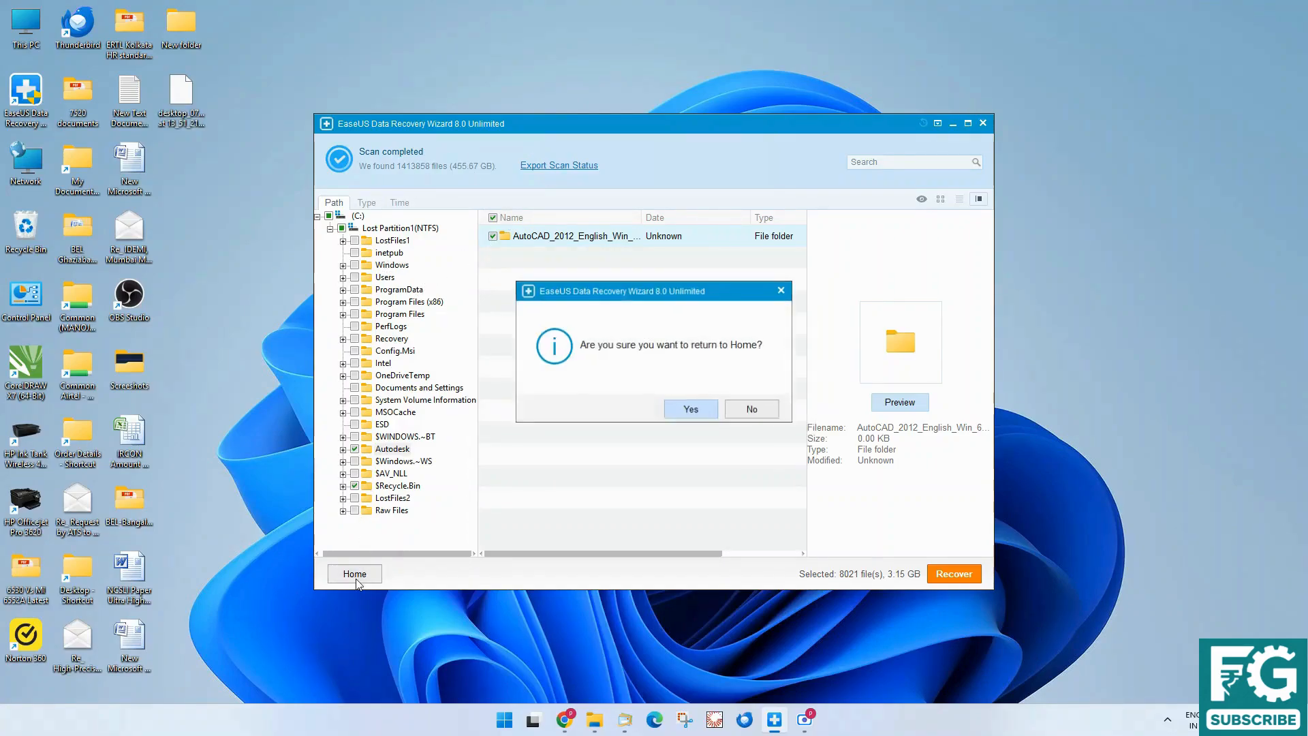
left_click(698, 412)
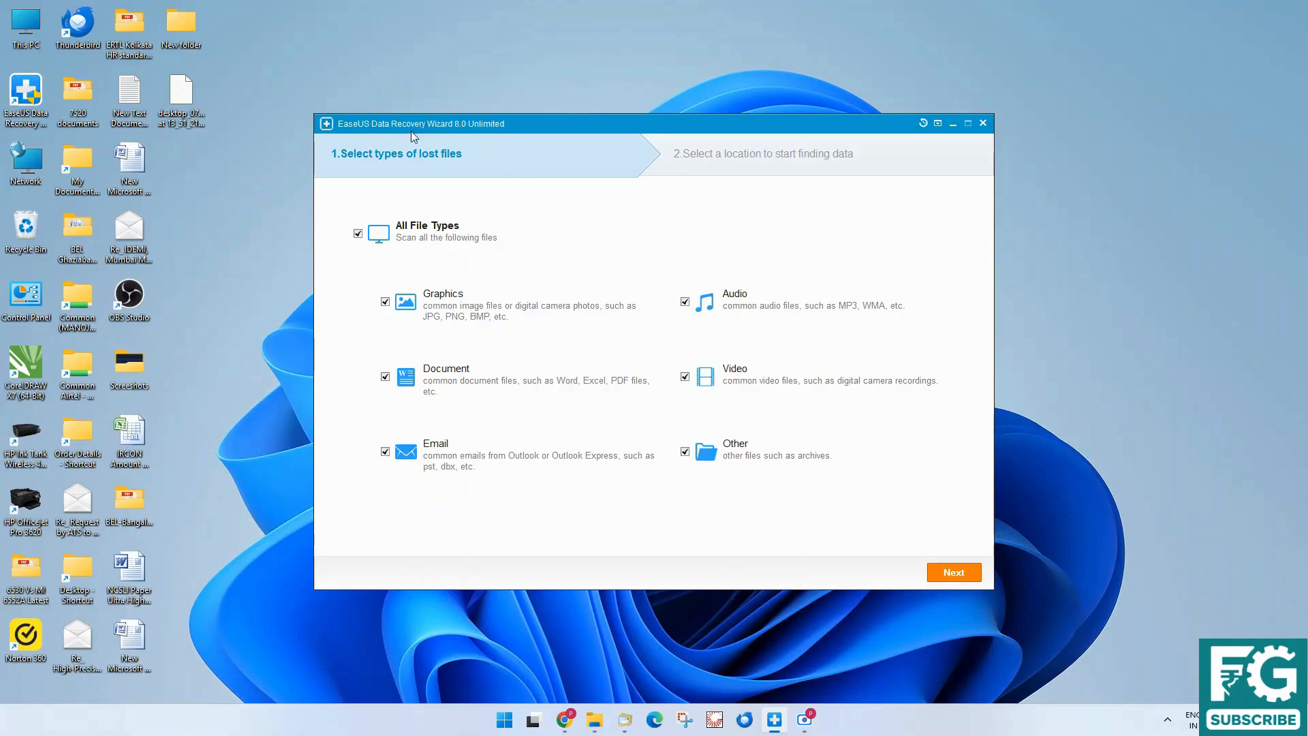
View the available scan locations with all file types selected, go back to the file type selection, and exit the recovery wizard
left_click(937, 573)
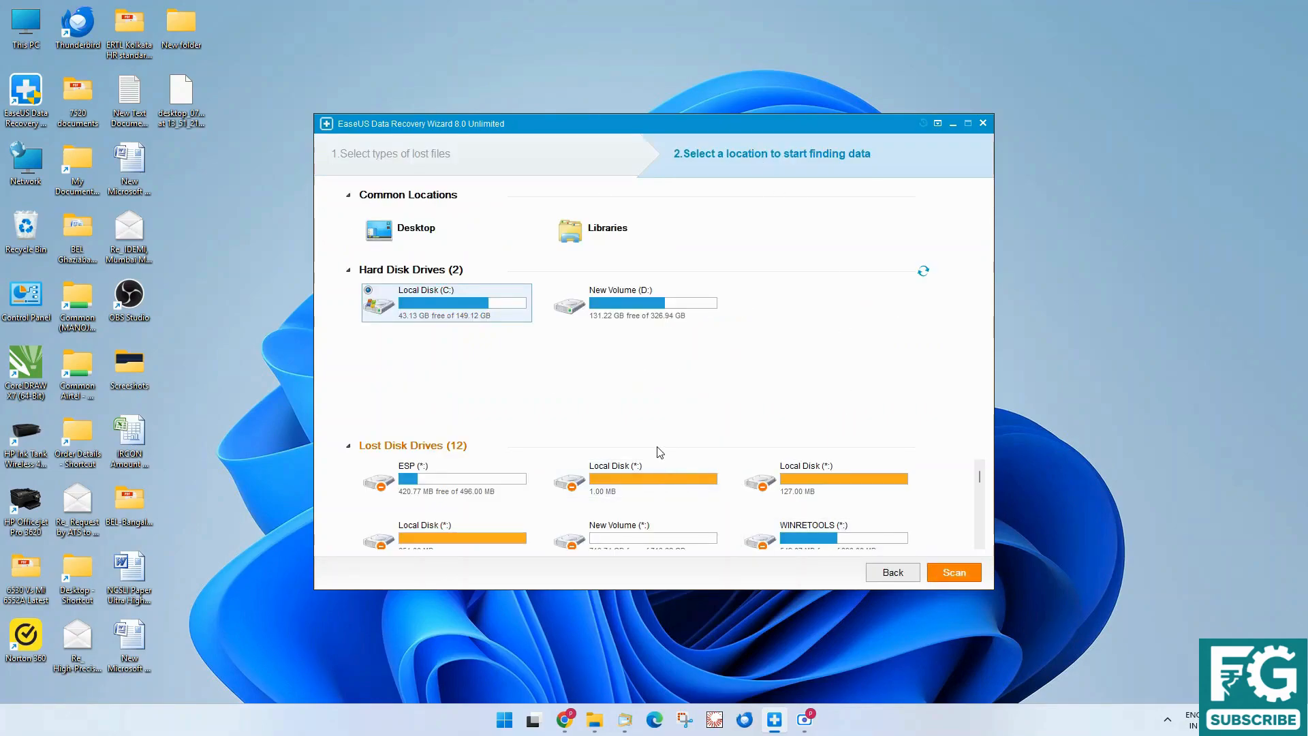
left_click(887, 572)
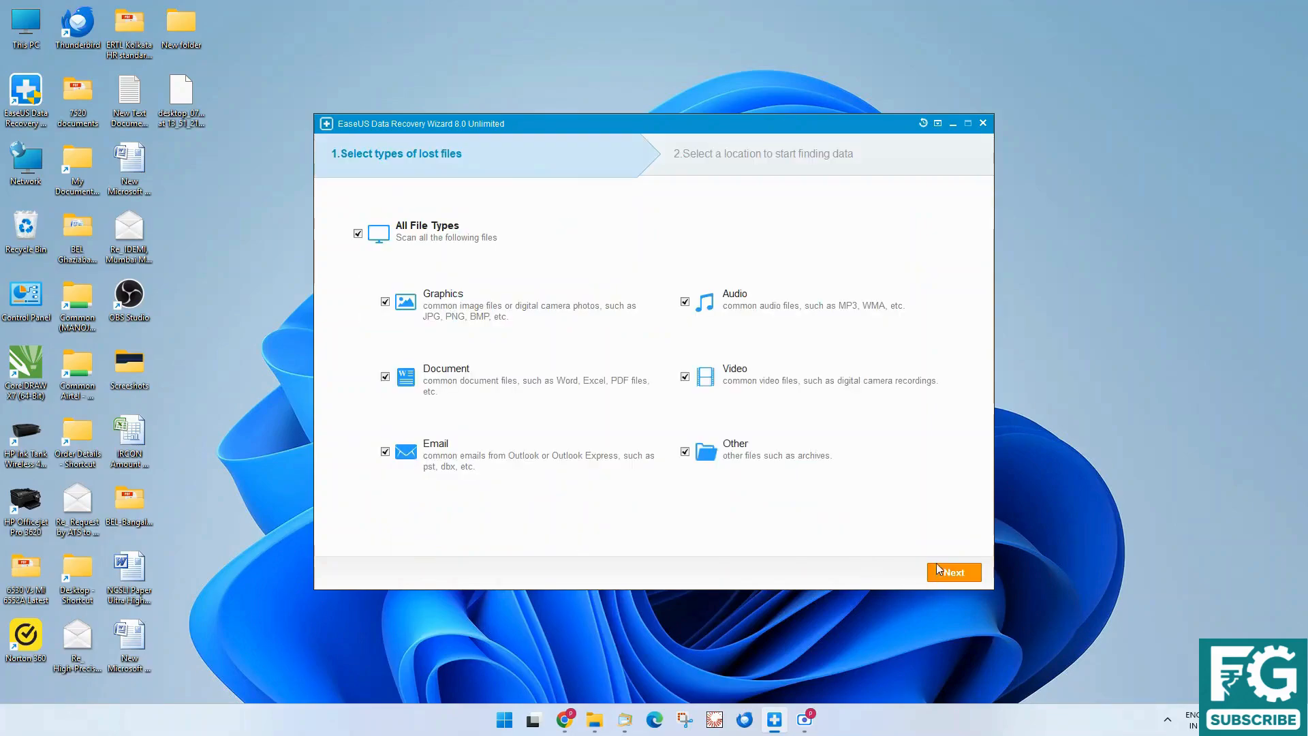
left_click(983, 123)
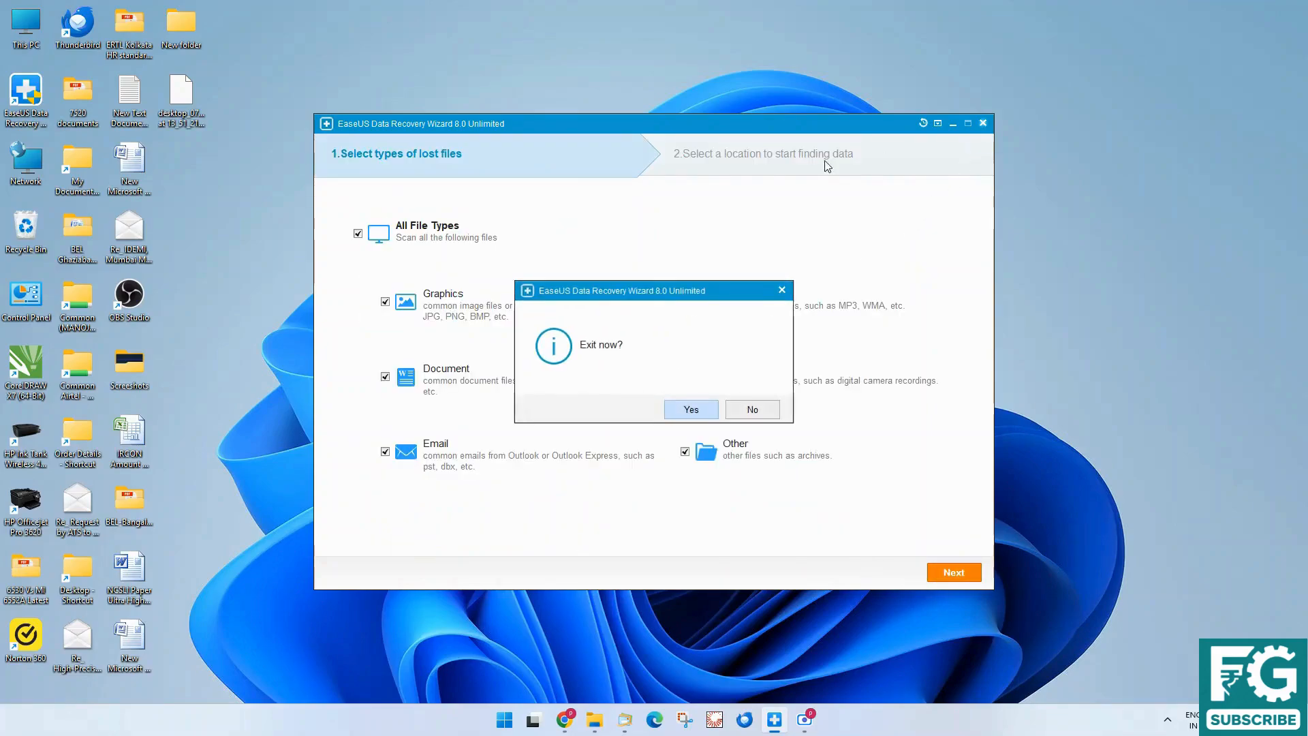
left_click(715, 410)
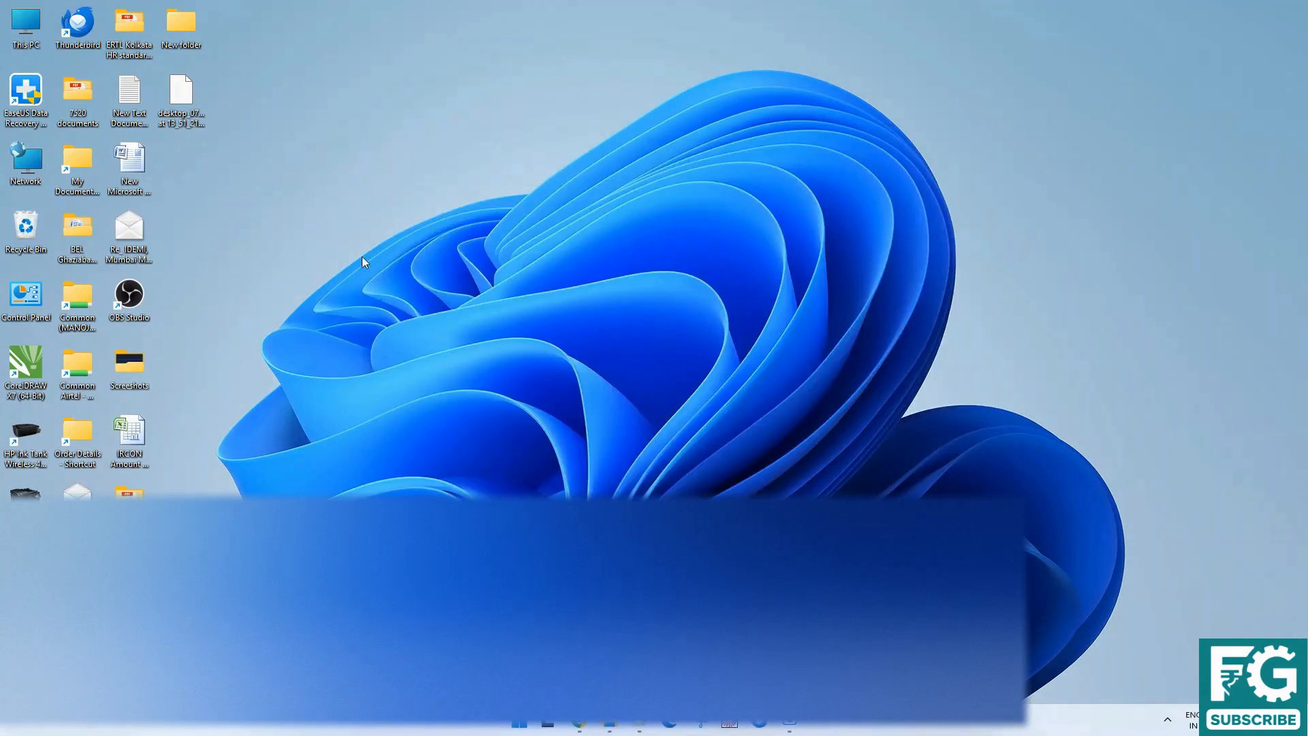
right_click(362, 257)
left_click(383, 314)
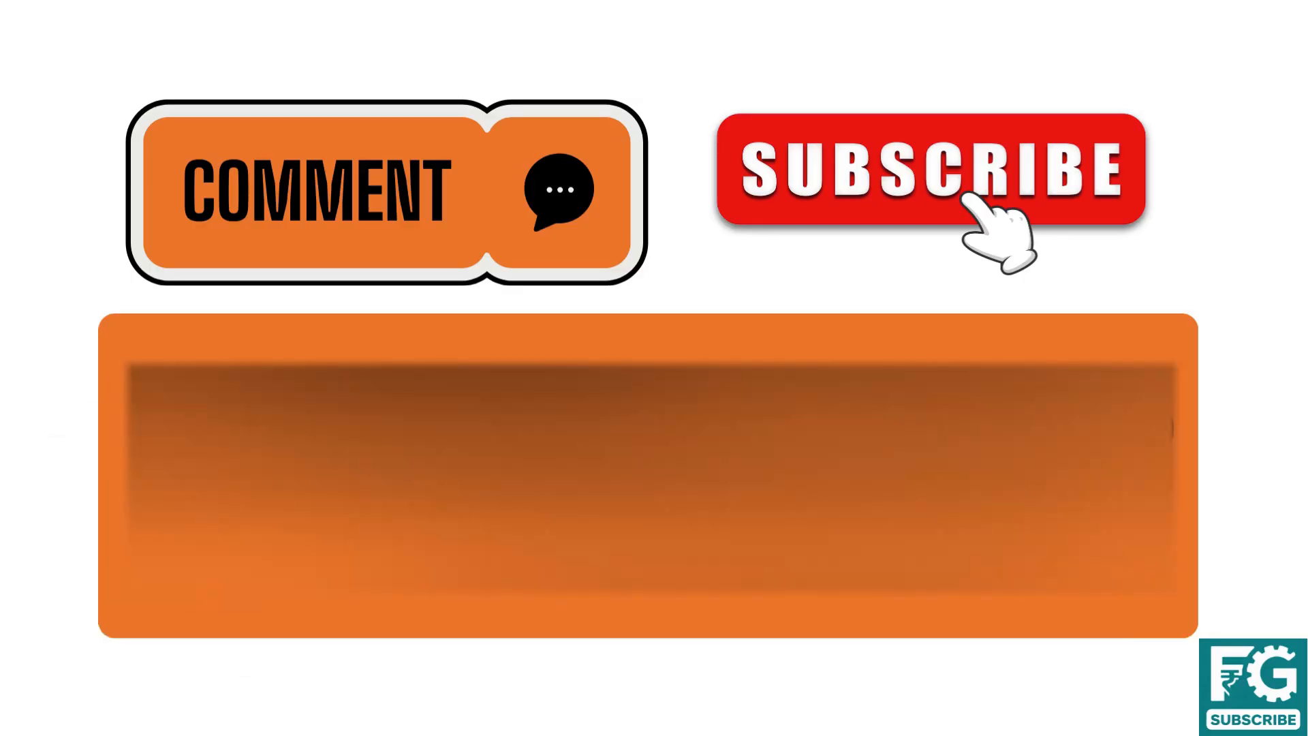